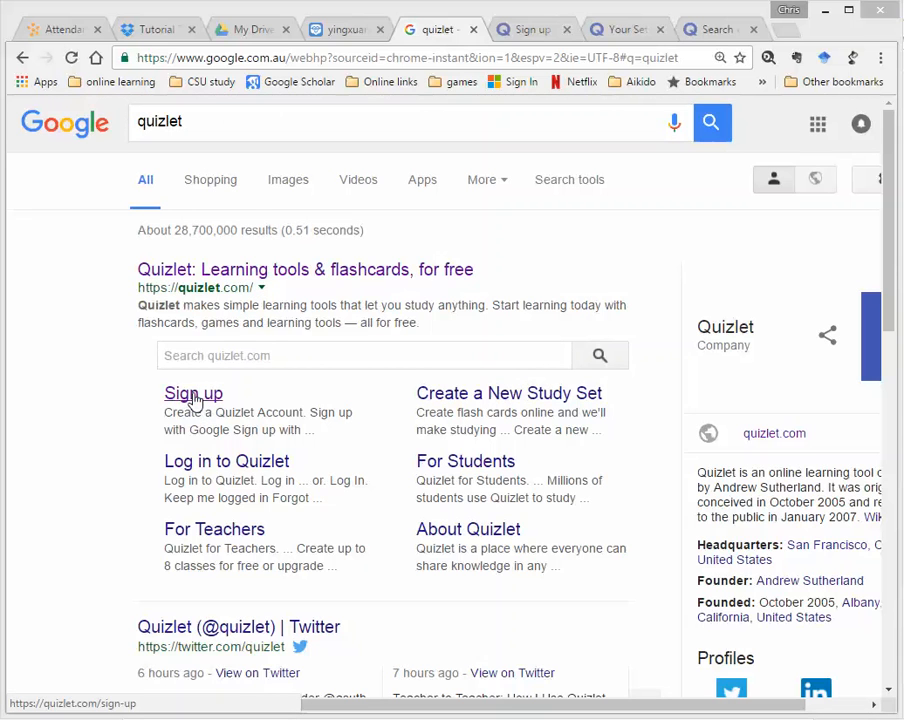
Switch to the 'Sign up' browser tab showing Quizlet's blank Create a Quizlet Account form
{"action": "left_click", "coordinate": [520, 28]}
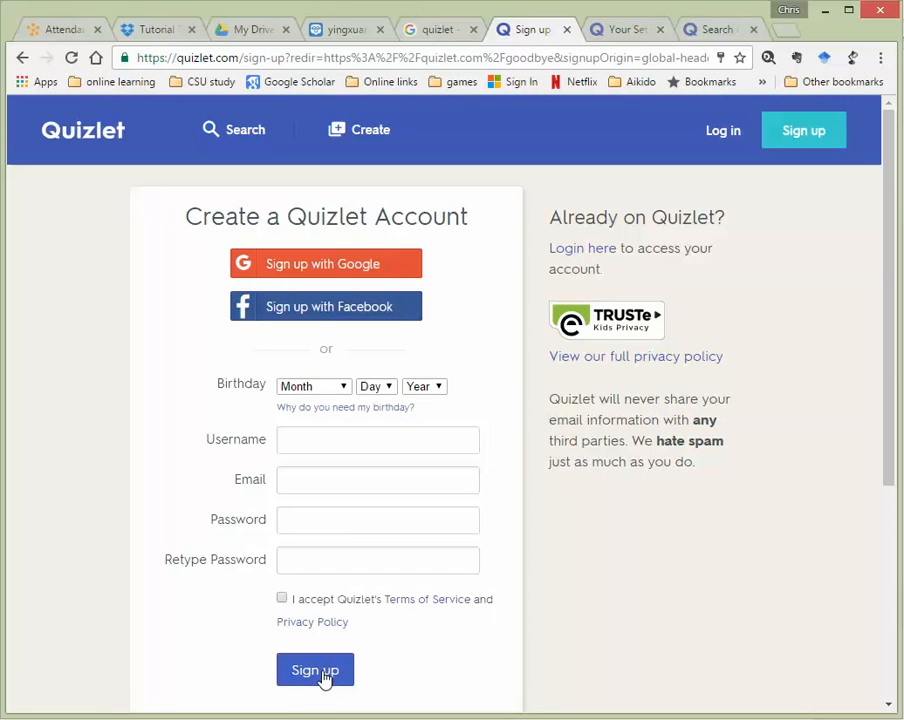
Go to the signed-in Latest Activity page listing sets like GWL 4.3 and open site search
{"action": "left_click", "coordinate": [628, 30]}
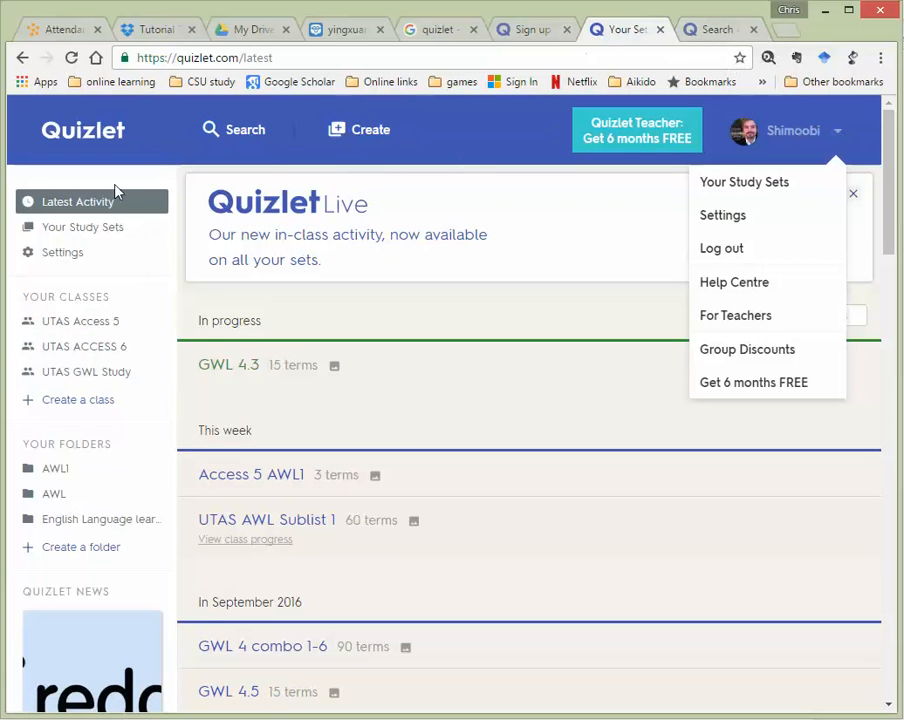
{"action": "left_click", "coordinate": [254, 131]}
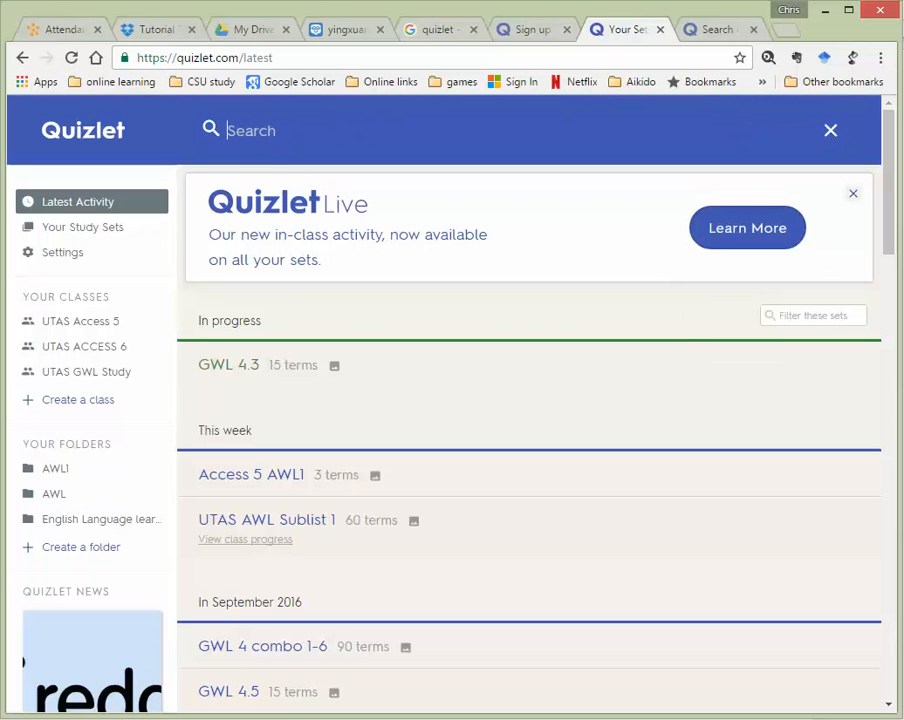
Search for 'UTAS Acces 5', filter the results to Classes, and open UTAS Access 5
{"action": "type", "text": "UTAS Acces 5"}
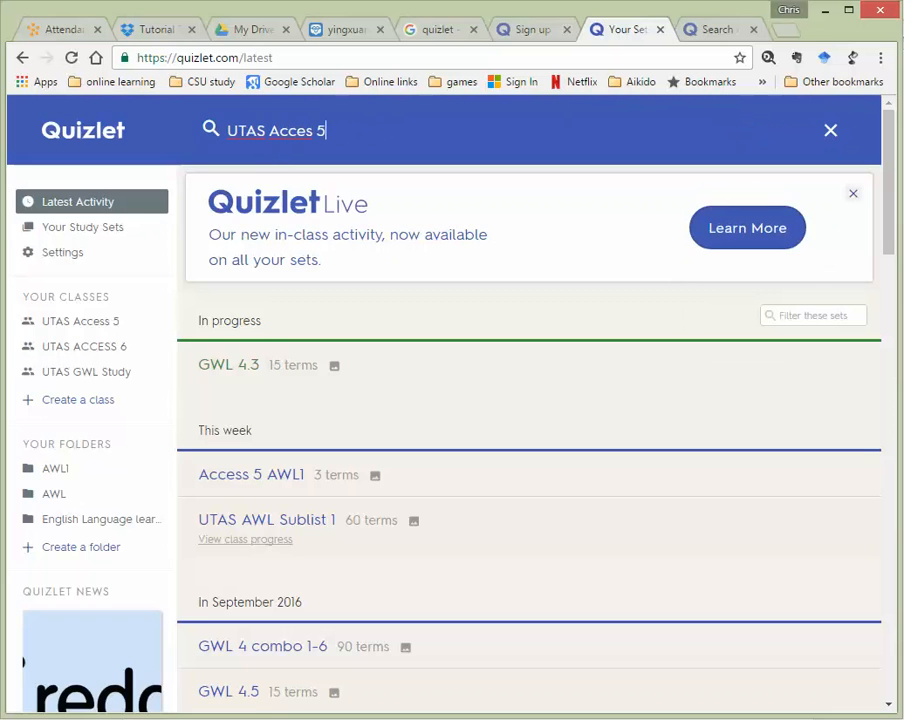
{"action": "key", "text": "Return"}
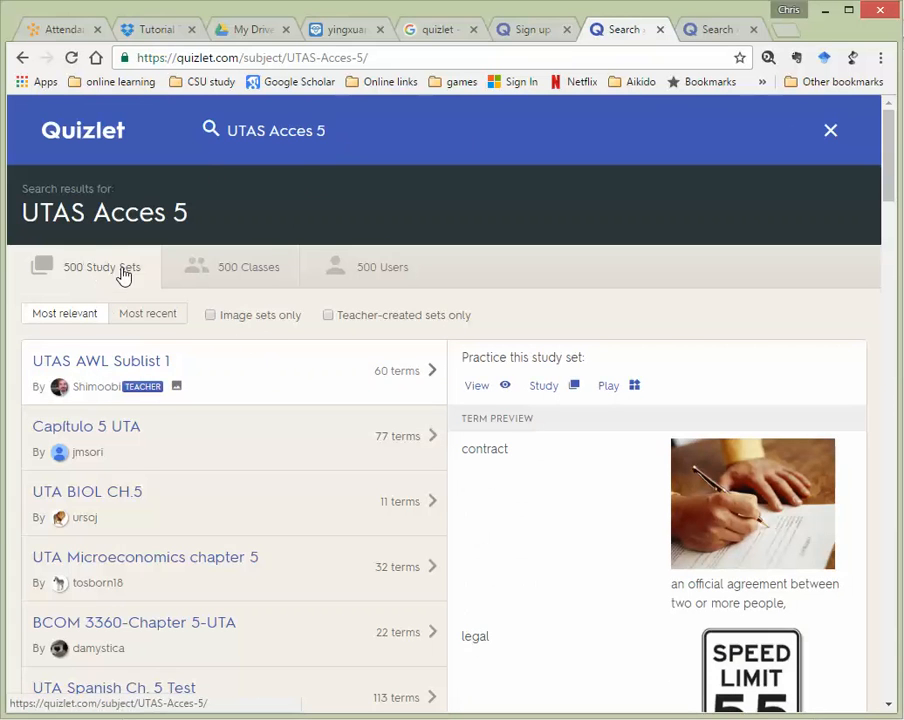
{"action": "left_click", "coordinate": [253, 272]}
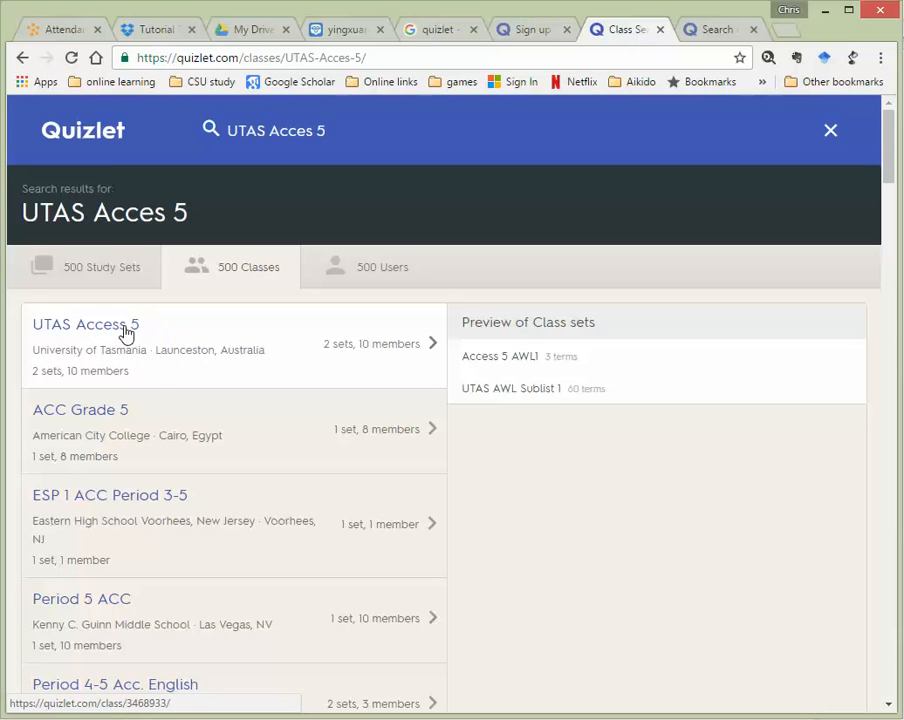
{"action": "left_click", "coordinate": [125, 333]}
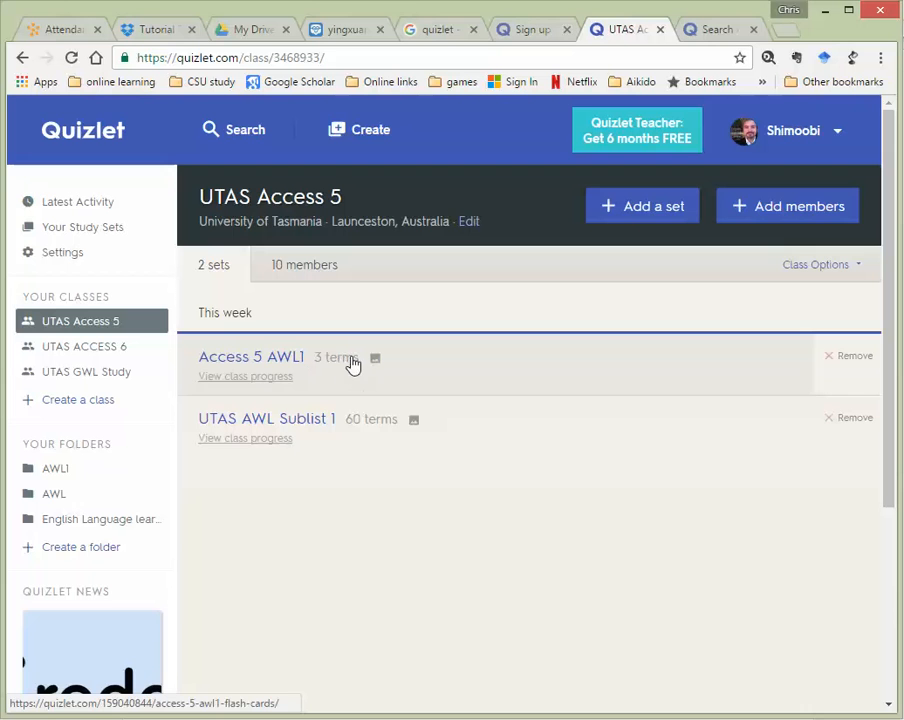
Open the Access 5 AWL1 set listed on the UTAS Access 5 class page
{"action": "left_click", "coordinate": [257, 364]}
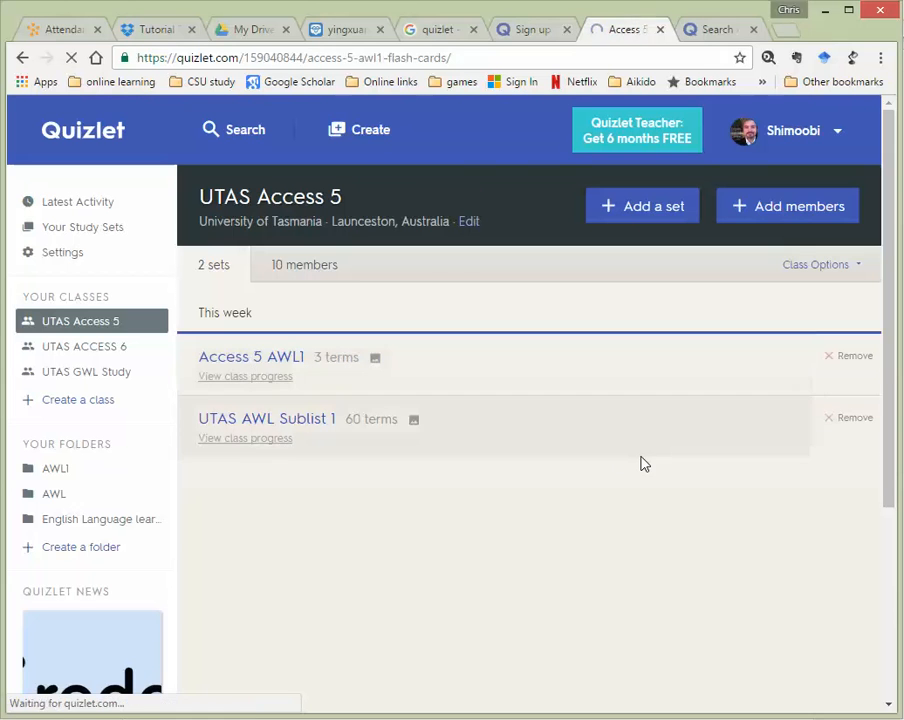
Put the Access 5 AWL1 set into edit mode, showing the analysis and approach rows
{"action": "scroll", "coordinate": [416, 234], "scroll_direction": "down", "scroll_amount": 1}
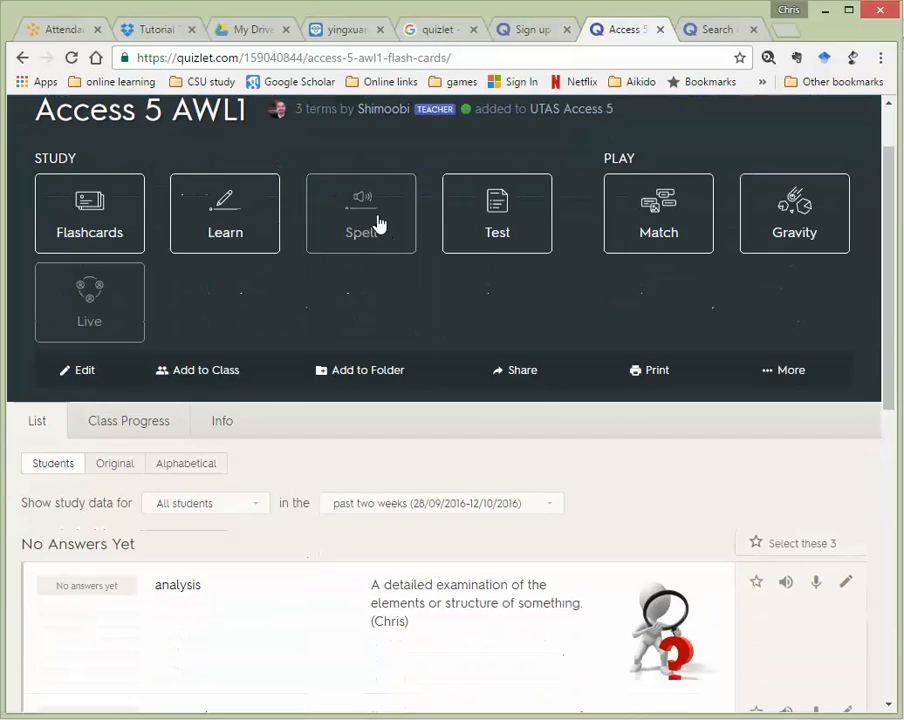
{"action": "scroll", "coordinate": [480, 284], "scroll_direction": "up", "scroll_amount": 1}
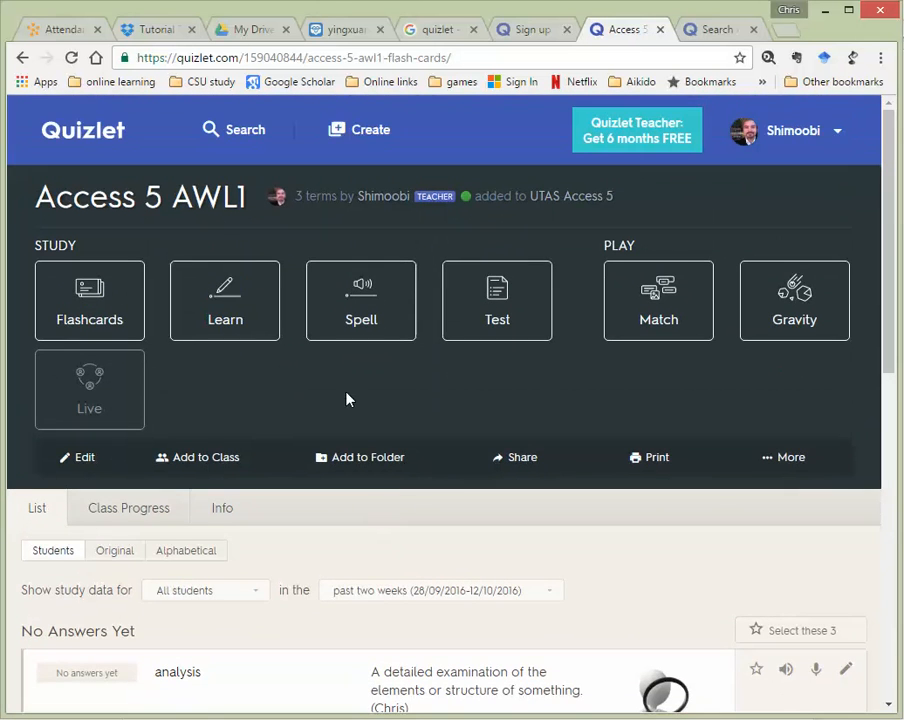
{"action": "scroll", "coordinate": [347, 399], "scroll_direction": "down", "scroll_amount": 1}
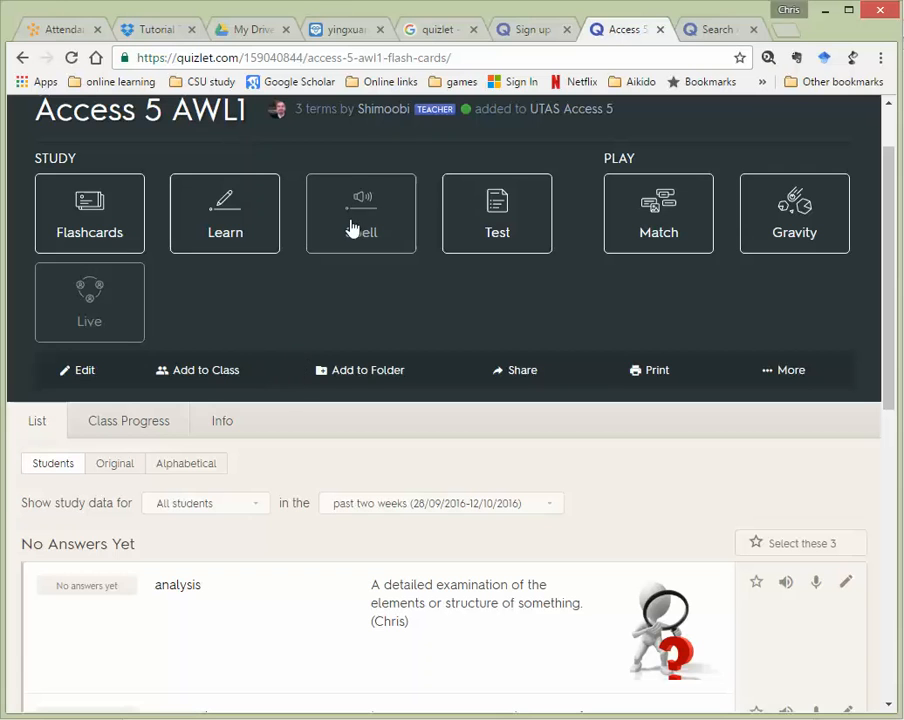
{"action": "left_click", "coordinate": [86, 372]}
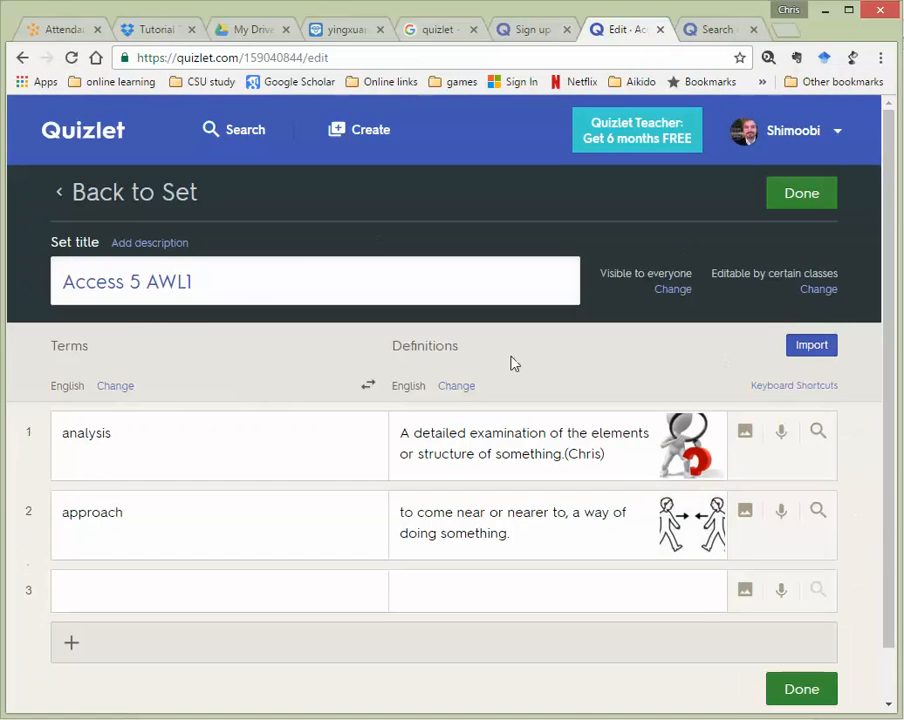
Enter 'contract' as the term in the set's empty third row
{"action": "left_click", "coordinate": [449, 453]}
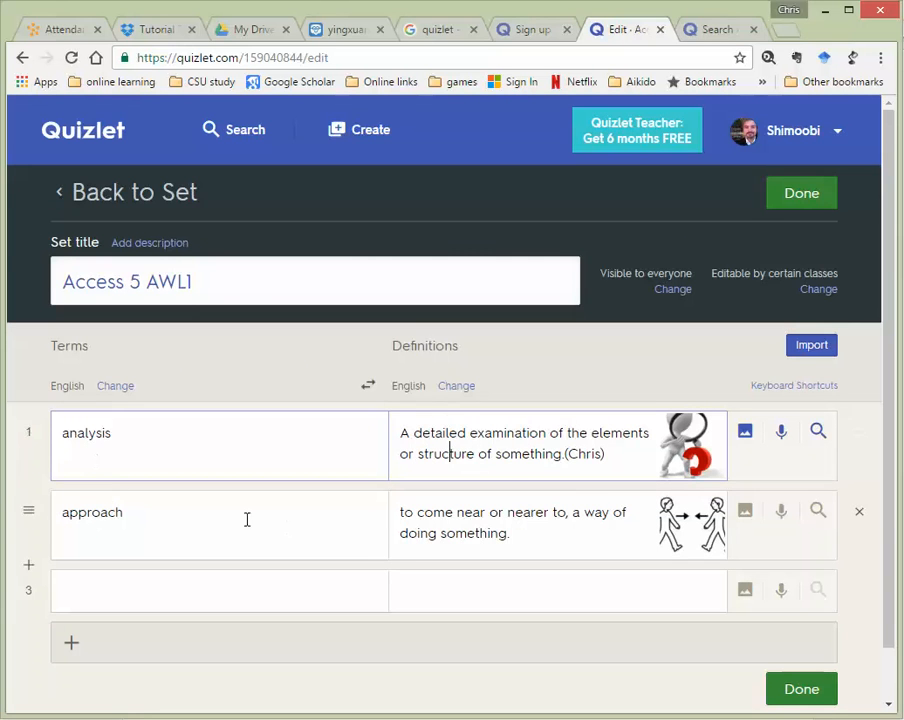
{"action": "left_click", "coordinate": [200, 590]}
{"action": "scroll", "coordinate": [250, 522], "scroll_direction": "down", "scroll_amount": 1}
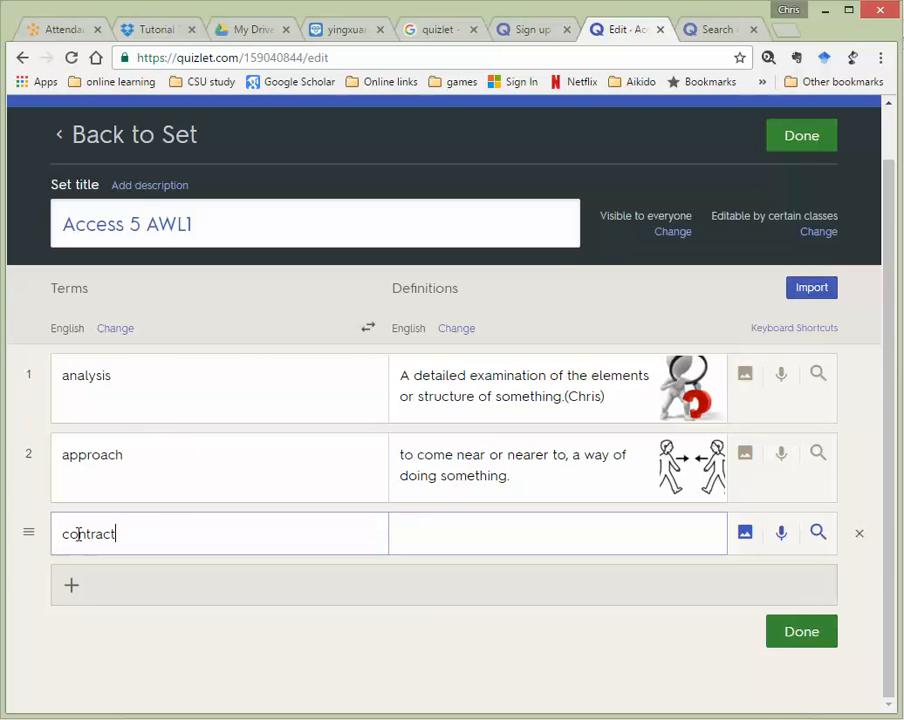
{"action": "left_click_drag", "start_coordinate": [62, 534], "coordinate": [136, 539]}
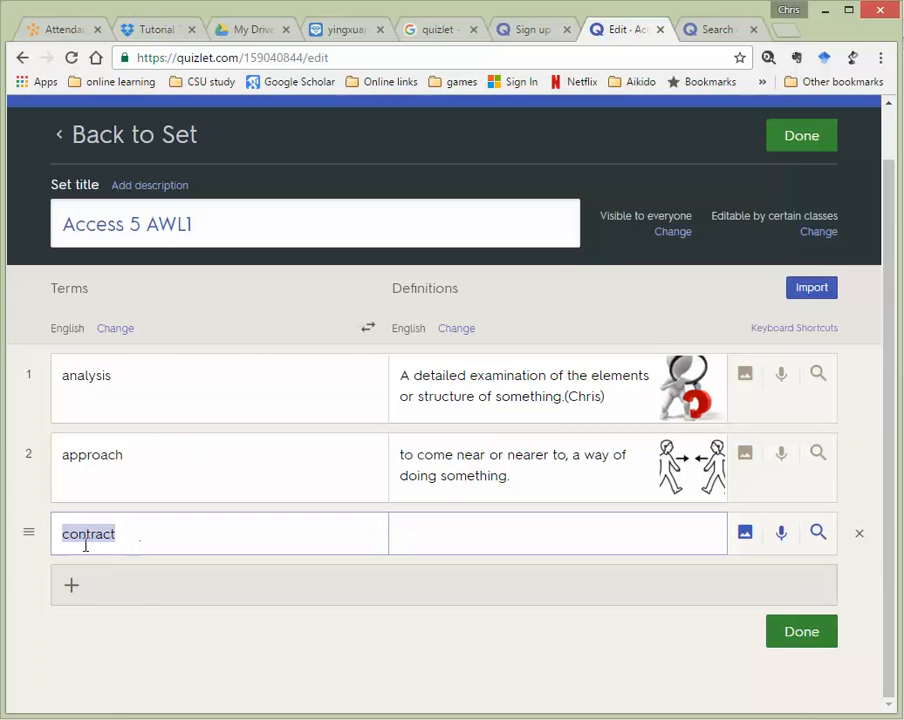
{"action": "left_click", "coordinate": [132, 533]}
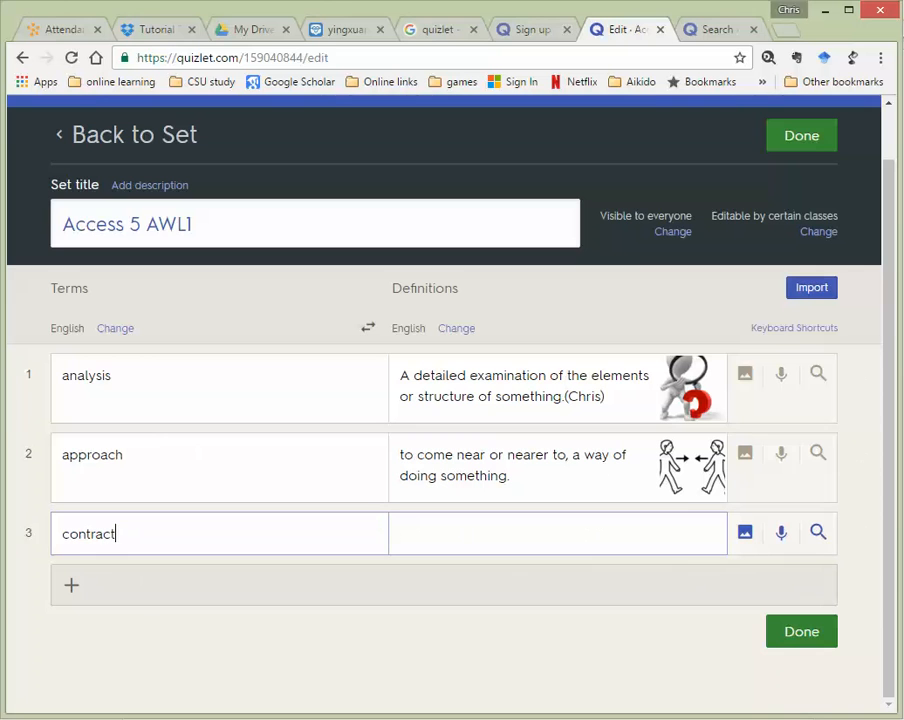
Define contract with the suggested 'agreement between two or more parties that is enforceable in court'
{"action": "left_click", "coordinate": [818, 533]}
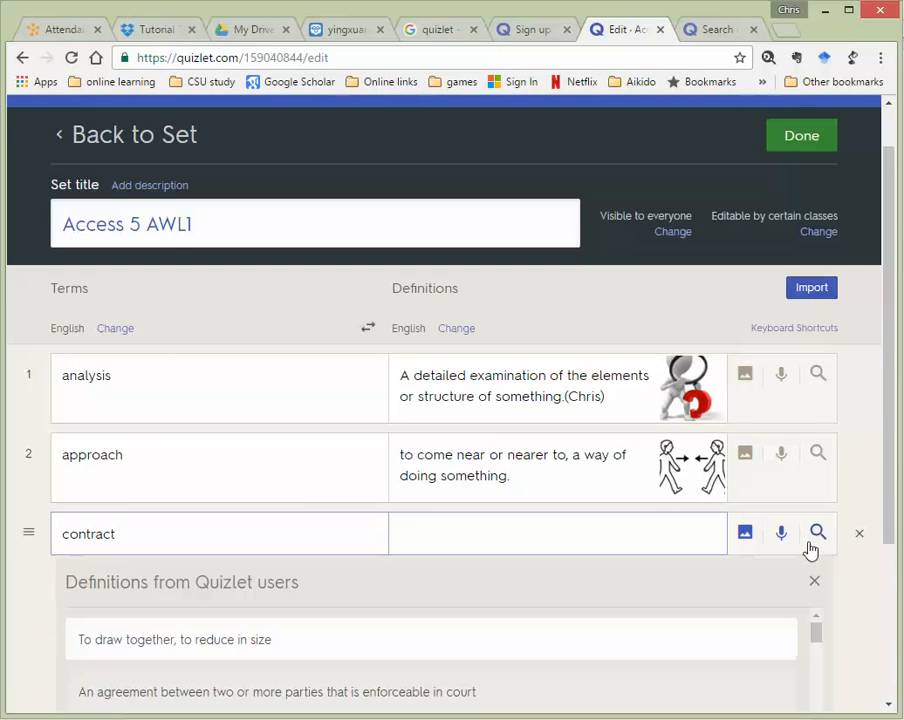
{"action": "scroll", "coordinate": [130, 410], "scroll_direction": "down", "scroll_amount": 2}
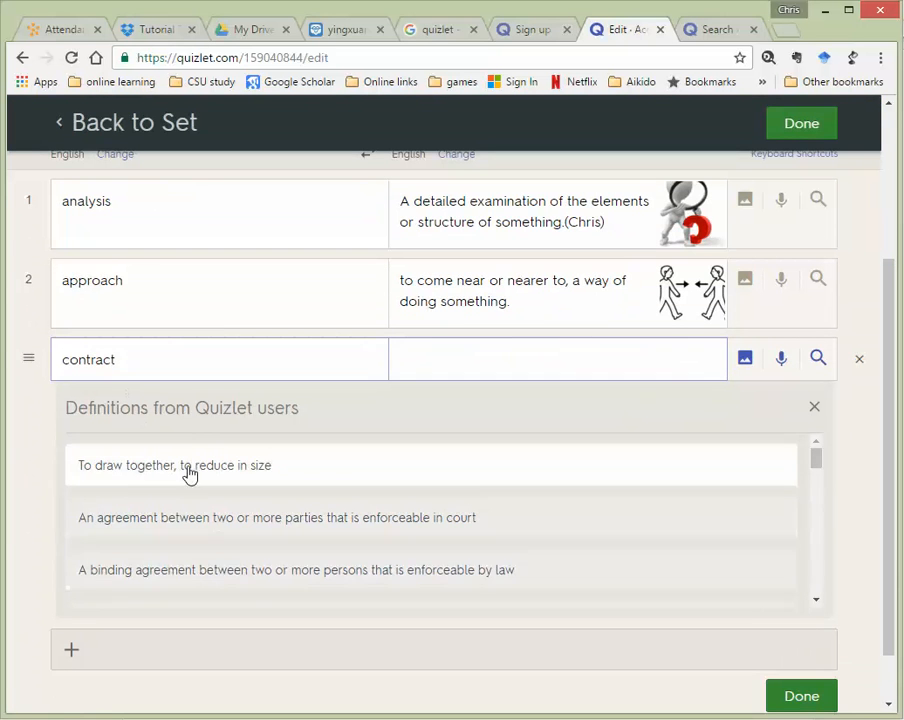
{"action": "scroll", "coordinate": [190, 465], "scroll_direction": "down", "scroll_amount": 3}
{"action": "scroll", "coordinate": [210, 470], "scroll_direction": "up", "scroll_amount": 2}
{"action": "scroll", "coordinate": [217, 476], "scroll_direction": "up", "scroll_amount": 4}
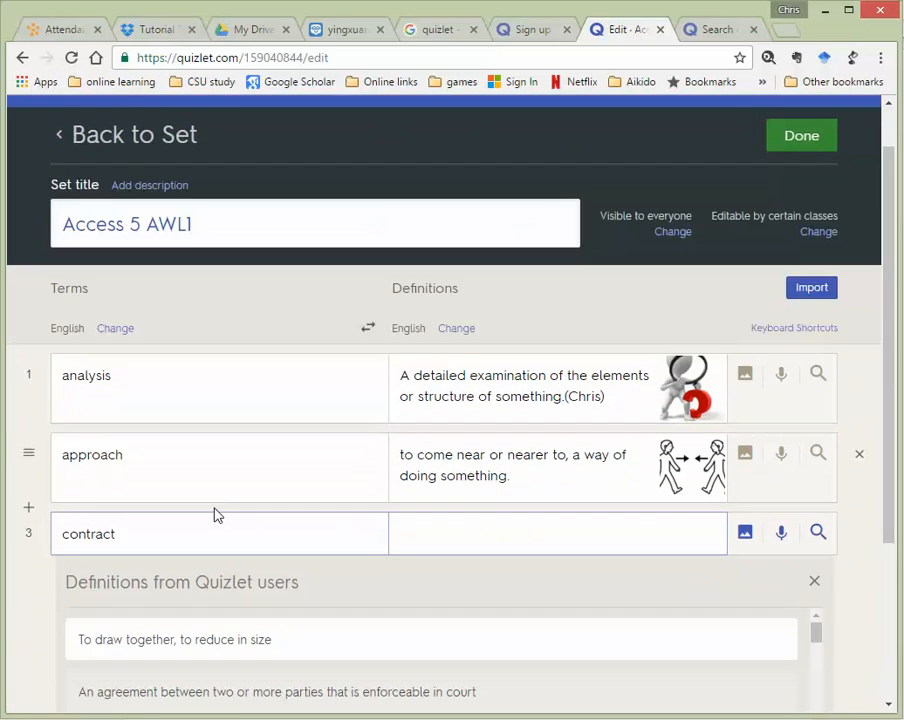
{"action": "left_click_drag", "start_coordinate": [889, 404], "coordinate": [880, 565]}
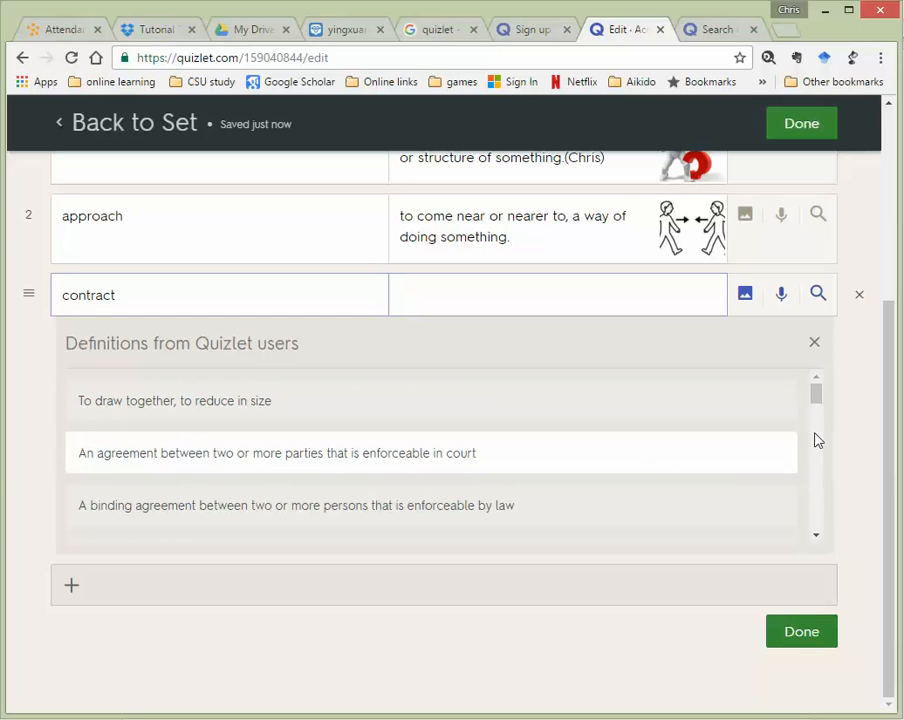
{"action": "mouse_move", "coordinate": [817, 400]}
{"action": "left_mouse_down"}
{"action": "mouse_move", "coordinate": [814, 487]}
{"action": "mouse_move", "coordinate": [798, 402]}
{"action": "mouse_move", "coordinate": [804, 388]}
{"action": "left_mouse_up"}
{"action": "left_click", "coordinate": [143, 459]}
Append the second meaning 'to draw together, to reduce in size', joined with ', or'
{"action": "left_click", "coordinate": [817, 513]}
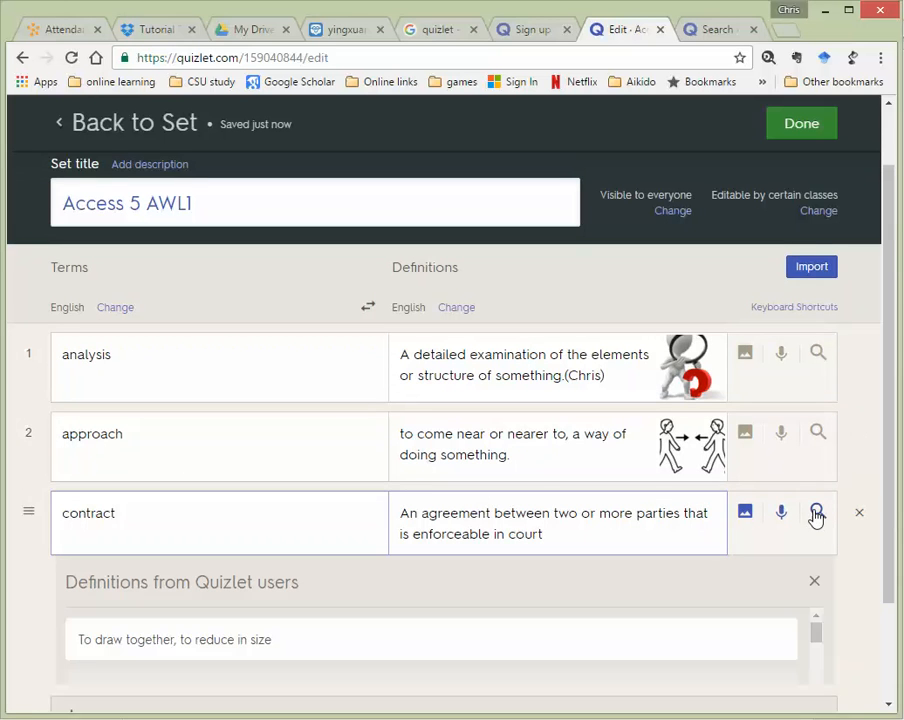
{"action": "scroll", "coordinate": [128, 628], "scroll_direction": "down", "scroll_amount": 3}
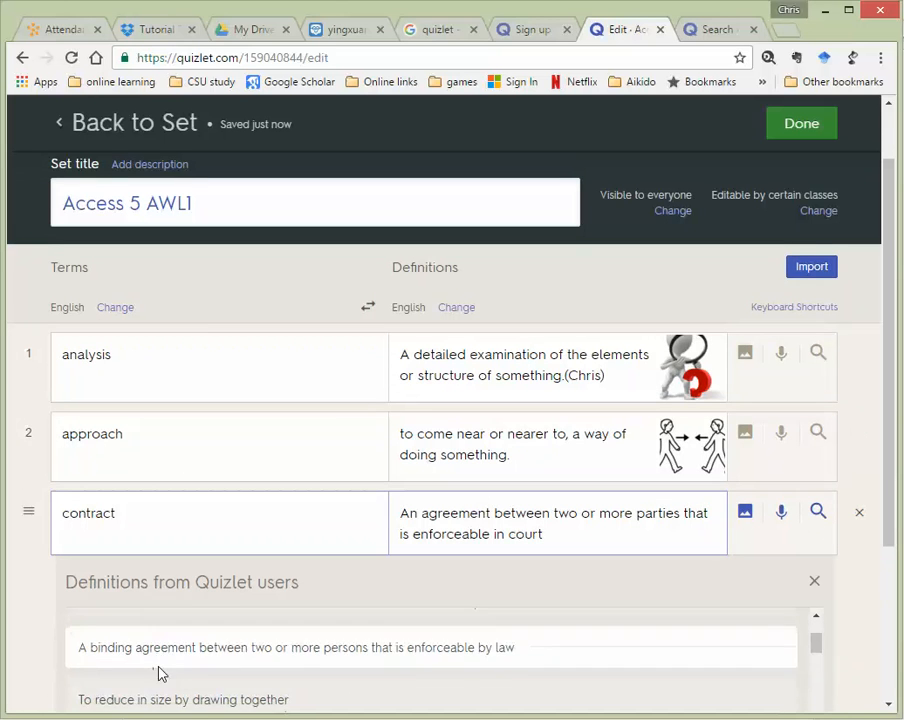
{"action": "scroll", "coordinate": [160, 690], "scroll_direction": "down", "scroll_amount": 2}
{"action": "scroll", "coordinate": [190, 664], "scroll_direction": "up", "scroll_amount": 1}
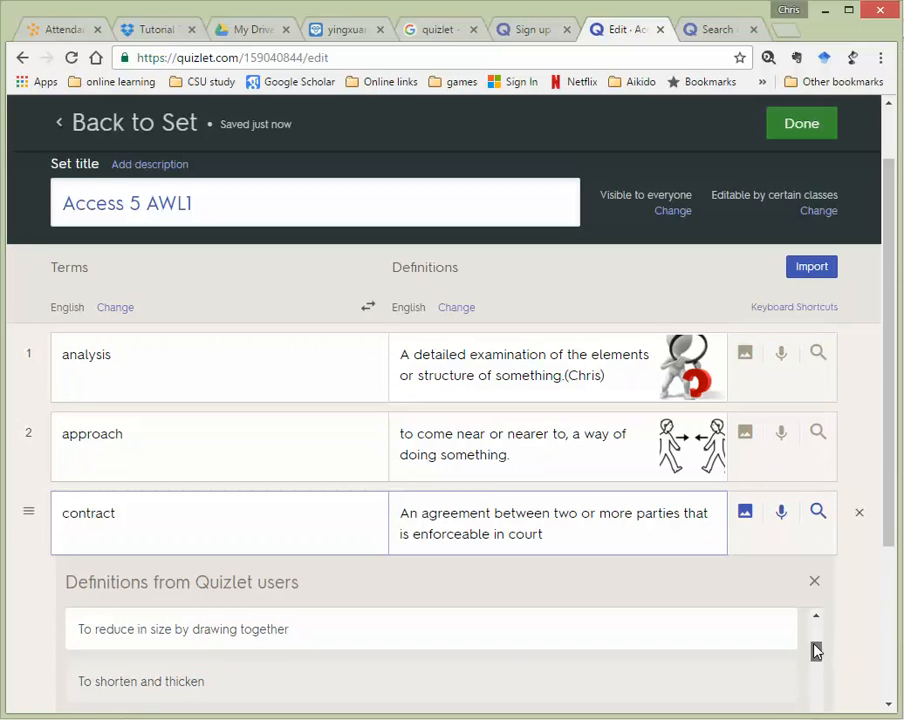
{"action": "left_click_drag", "start_coordinate": [816, 651], "coordinate": [810, 624]}
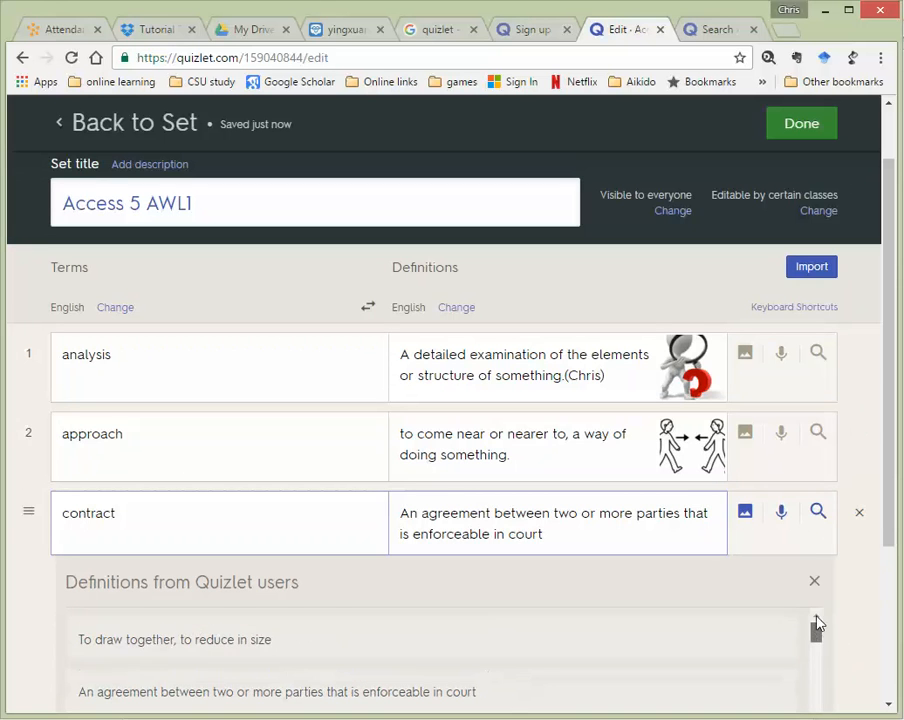
{"action": "left_click", "coordinate": [178, 640]}
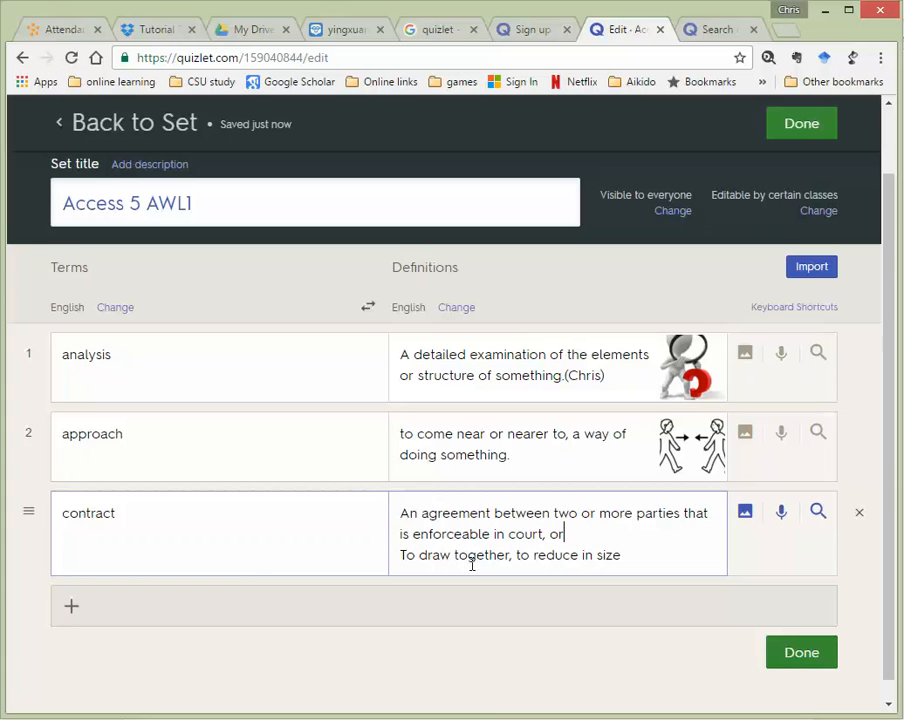
{"action": "key", "text": "Delete"}
{"action": "key", "text": "Delete"}
{"action": "type", "text": "t"}
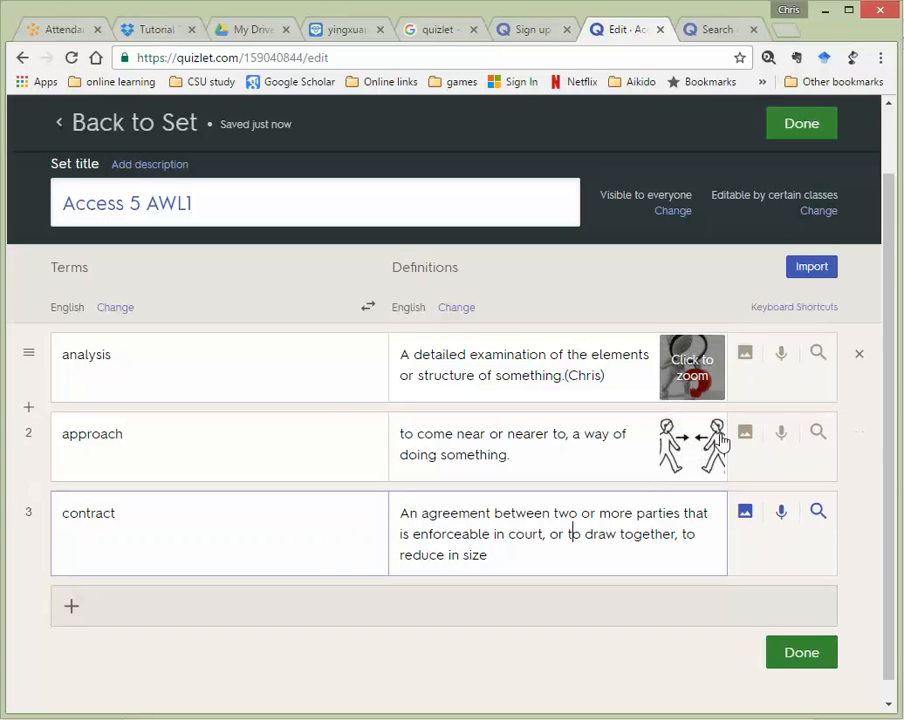
{"action": "left_click", "coordinate": [743, 514]}
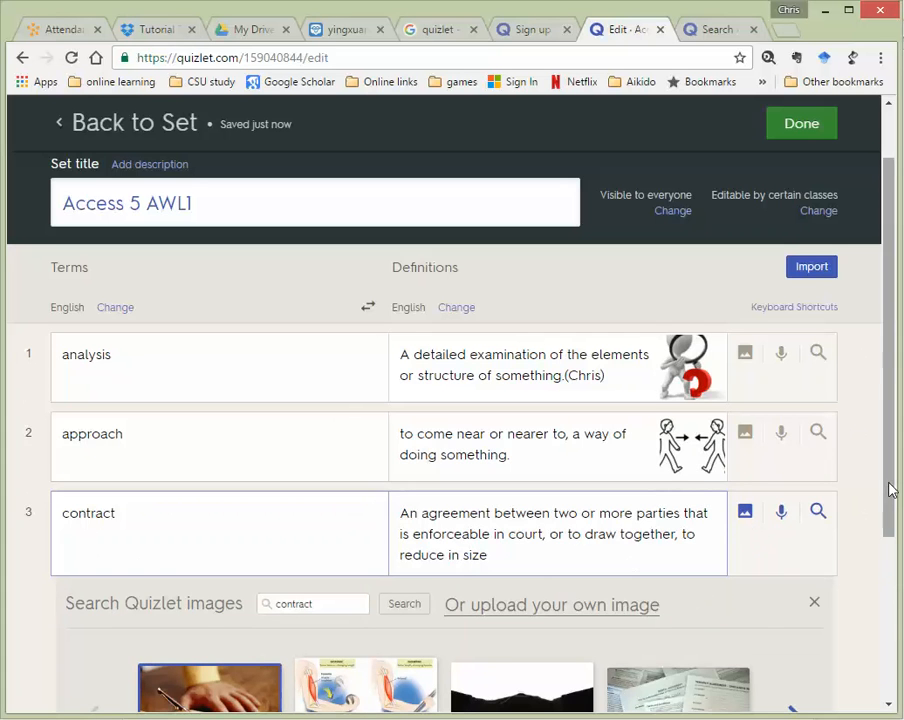
Browse the 'contract' image results and attach the photo of a hand signing a document
{"action": "left_click_drag", "start_coordinate": [884, 482], "coordinate": [882, 532]}
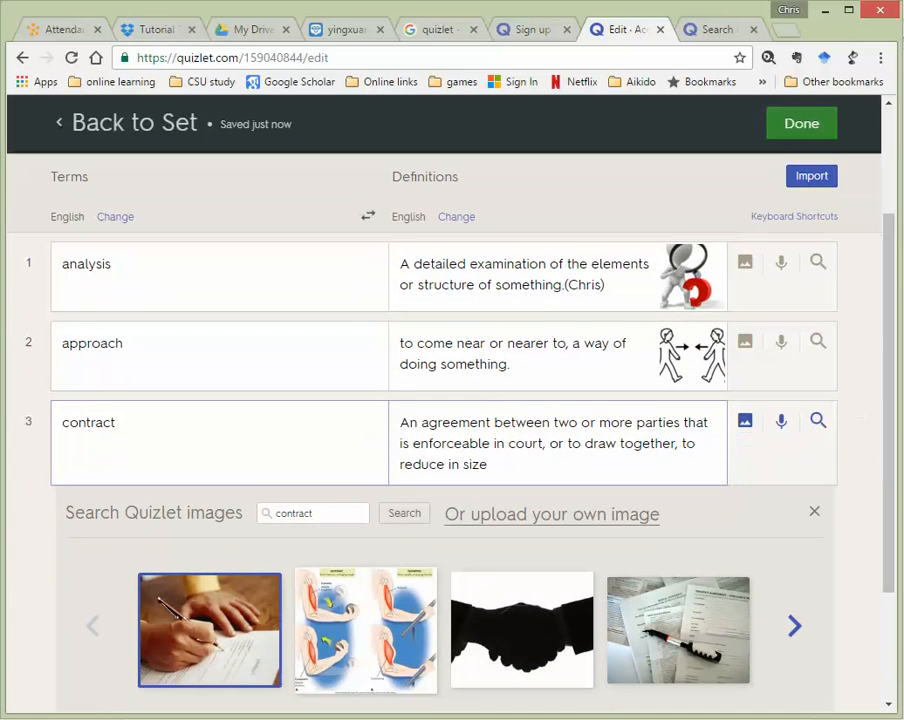
{"action": "left_click_drag", "start_coordinate": [882, 466], "coordinate": [614, 566]}
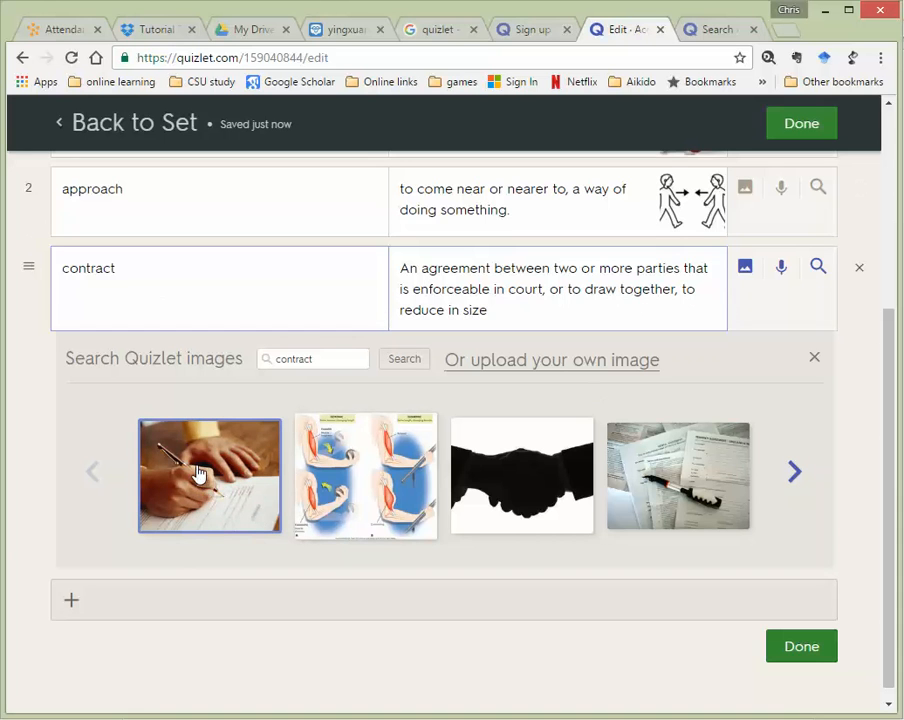
{"action": "left_click", "coordinate": [800, 474]}
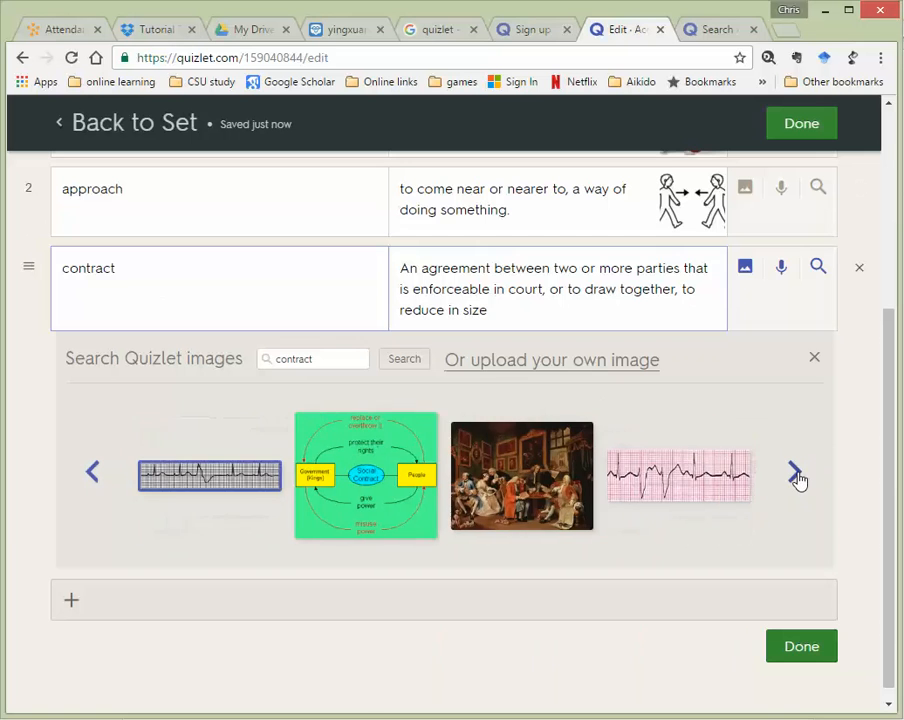
{"action": "left_click", "coordinate": [796, 477]}
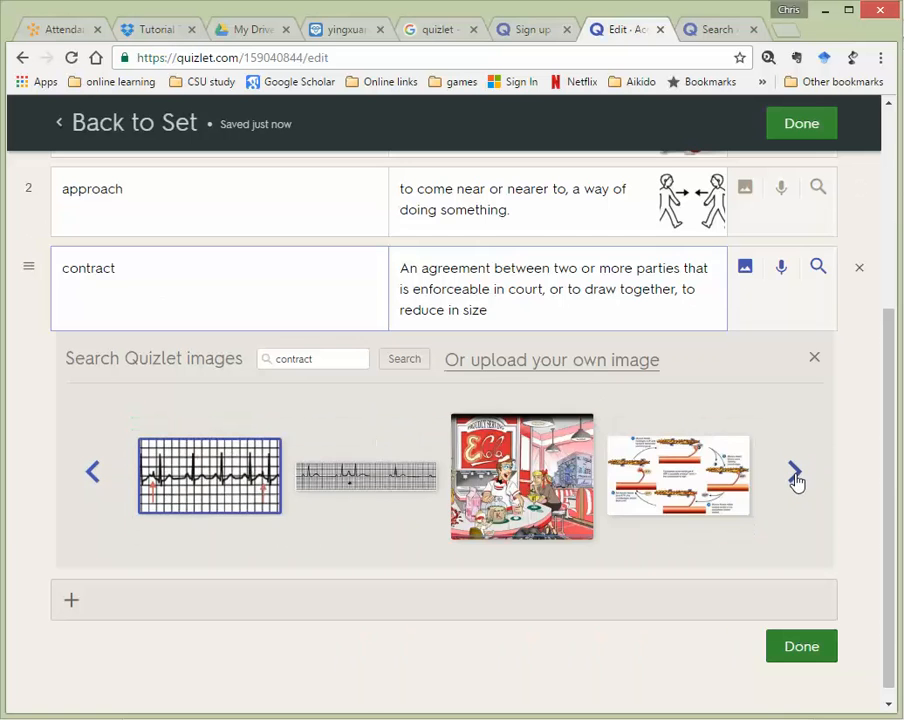
{"action": "left_click", "coordinate": [796, 479]}
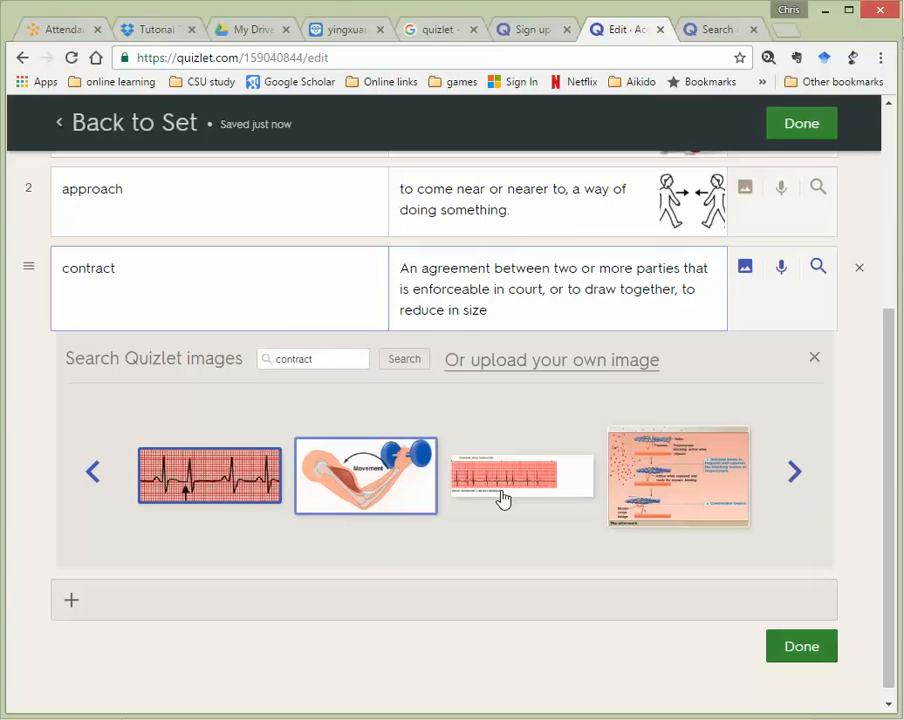
{"action": "left_click", "coordinate": [795, 477]}
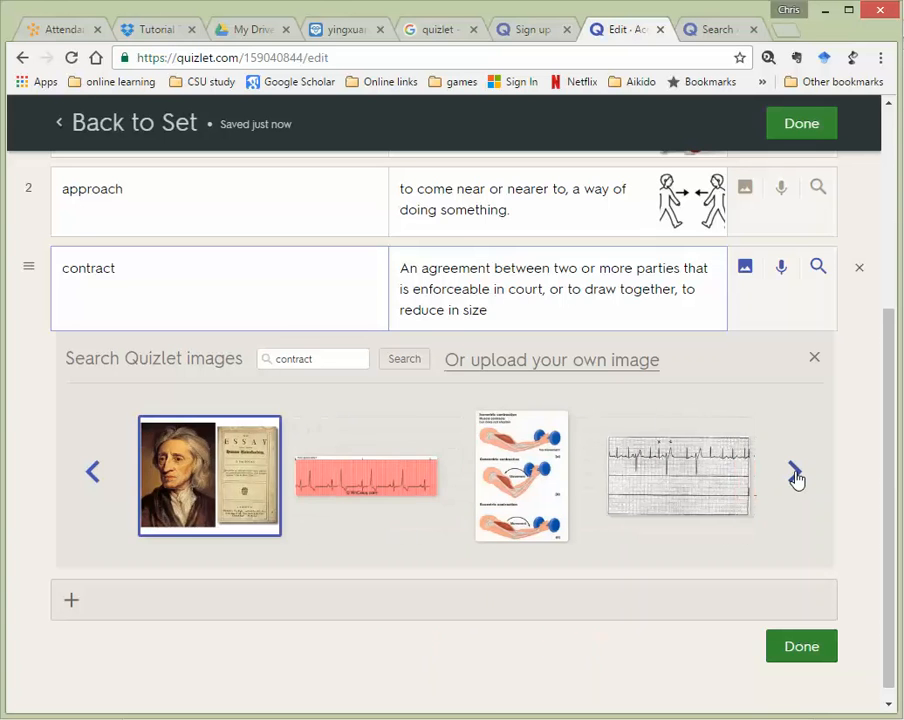
{"action": "left_click", "coordinate": [796, 477]}
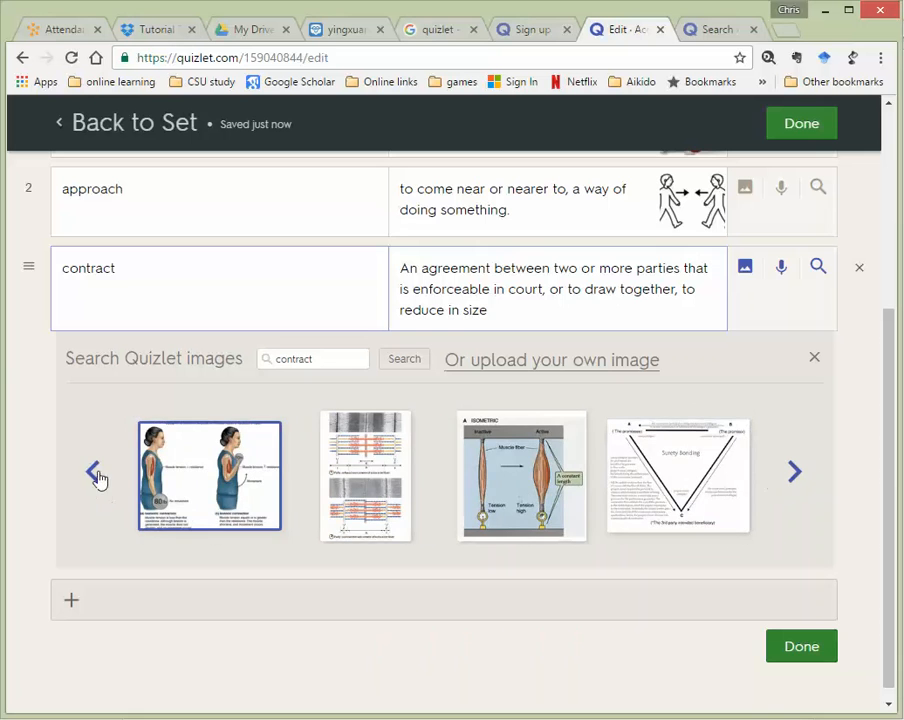
{"action": "left_click", "coordinate": [95, 474]}
{"action": "left_click", "coordinate": [94, 472]}
{"action": "left_click", "coordinate": [92, 471]}
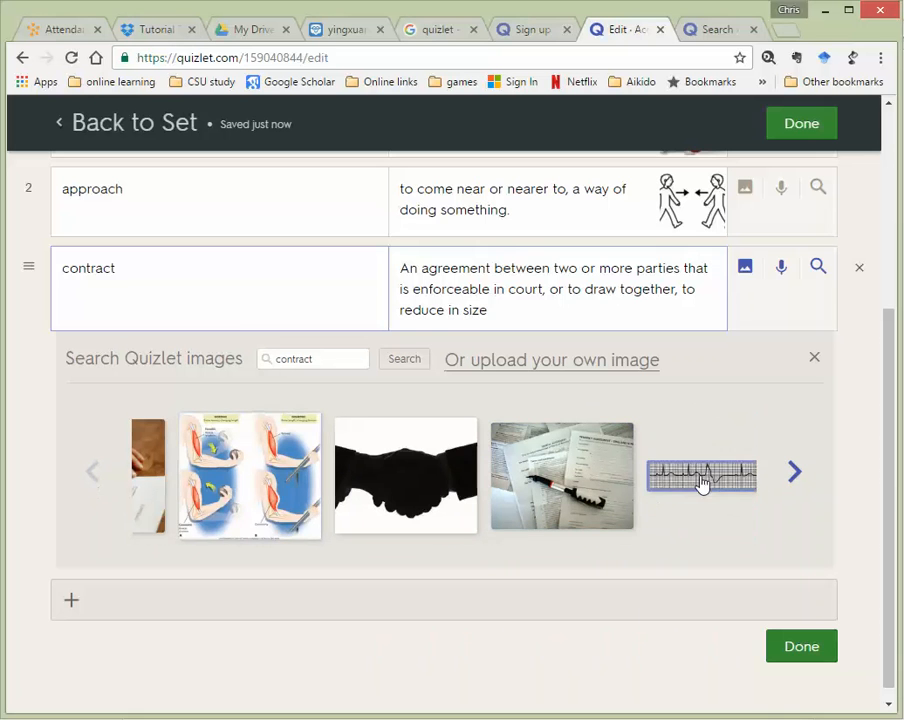
{"action": "left_click", "coordinate": [794, 474]}
{"action": "left_click", "coordinate": [94, 473]}
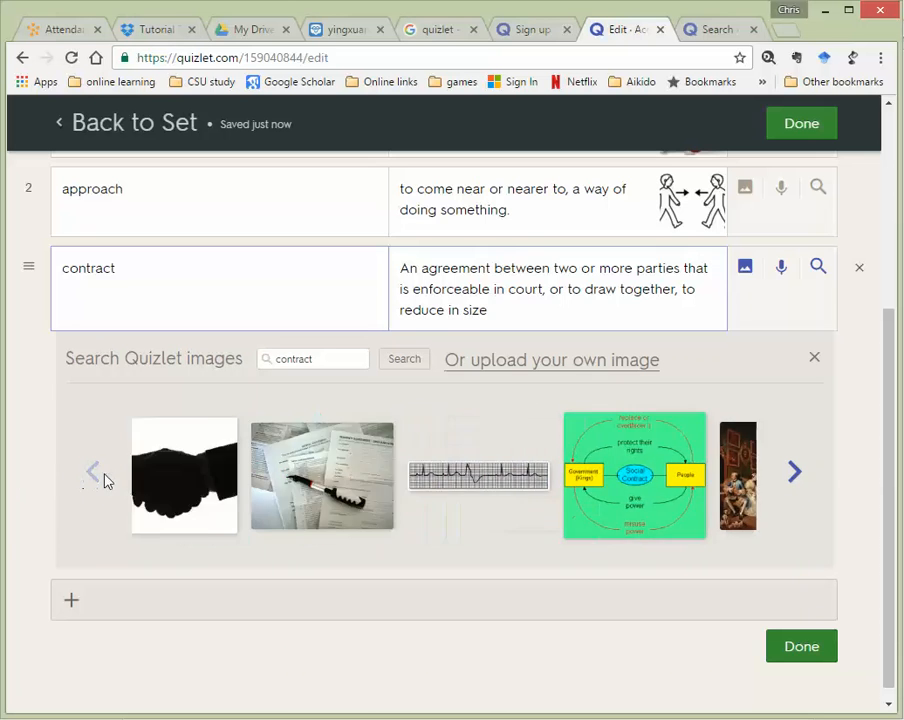
{"action": "left_click", "coordinate": [150, 494]}
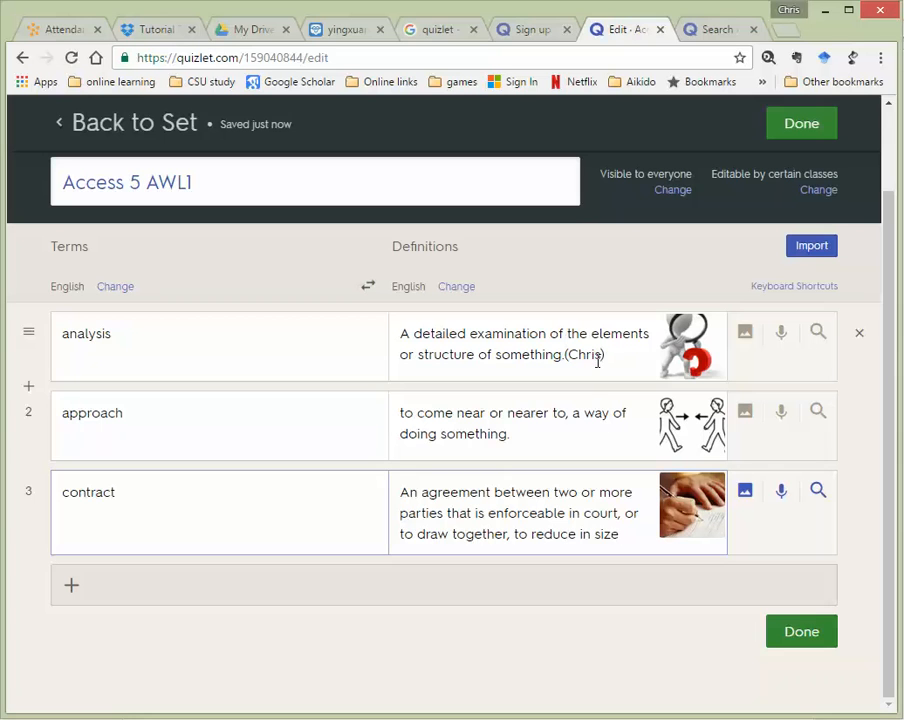
Append the author's name in brackets to the approach and contract definitions, then save with Done
{"action": "left_click", "coordinate": [552, 433]}
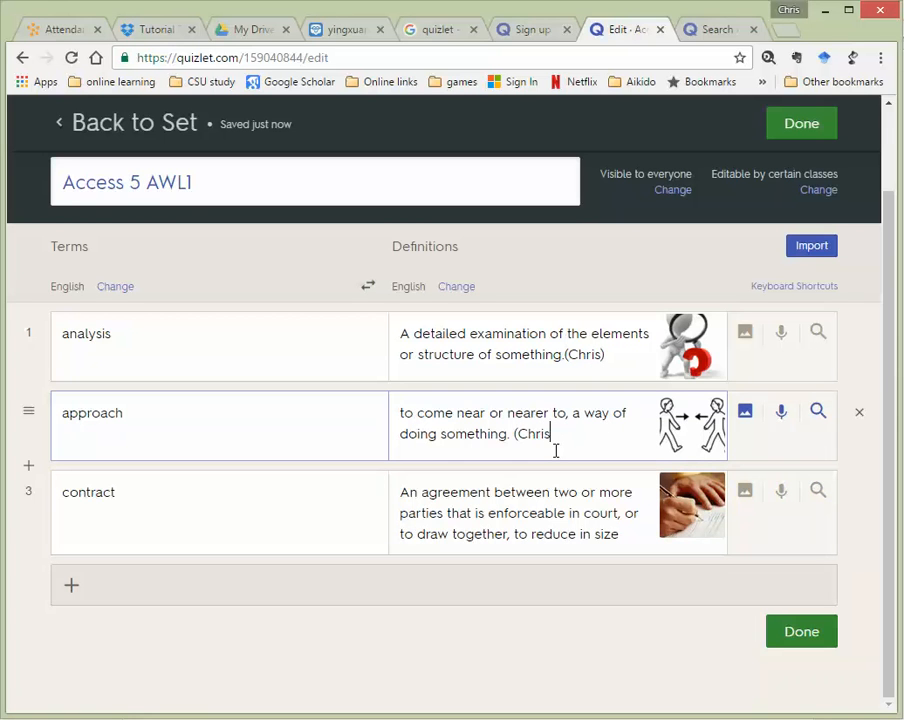
{"action": "left_click", "coordinate": [626, 534]}
{"action": "type", "text": "."}
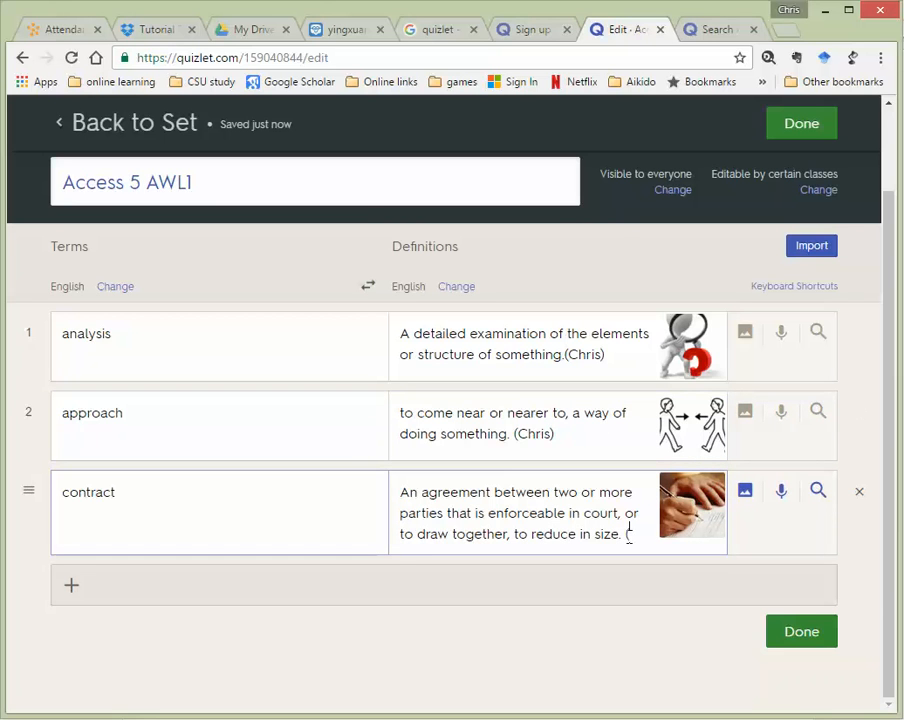
{"action": "type", "text": " (Chris"}
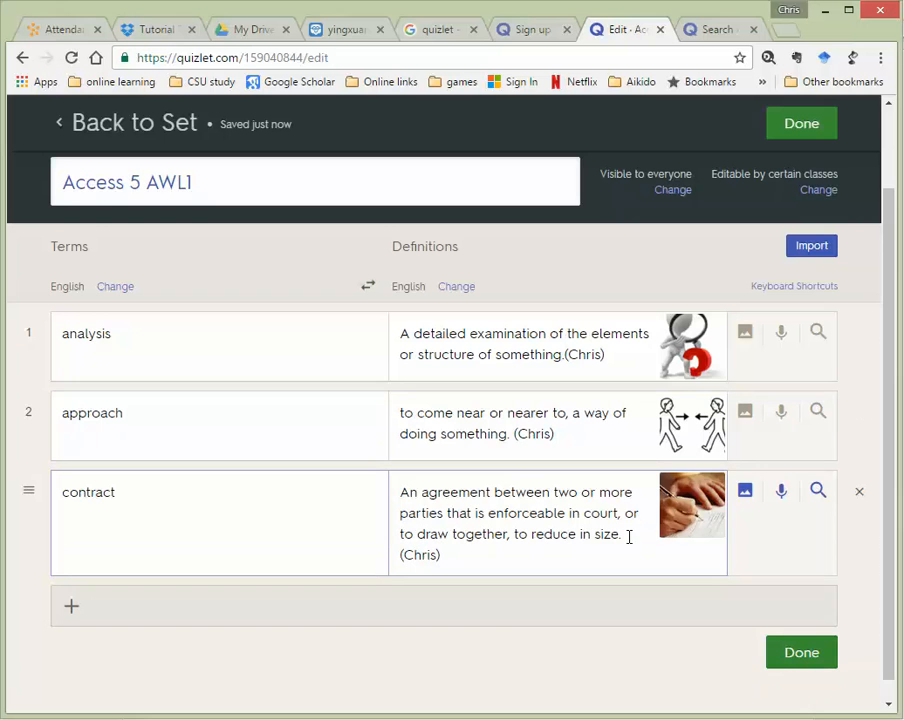
{"action": "left_click", "coordinate": [78, 608]}
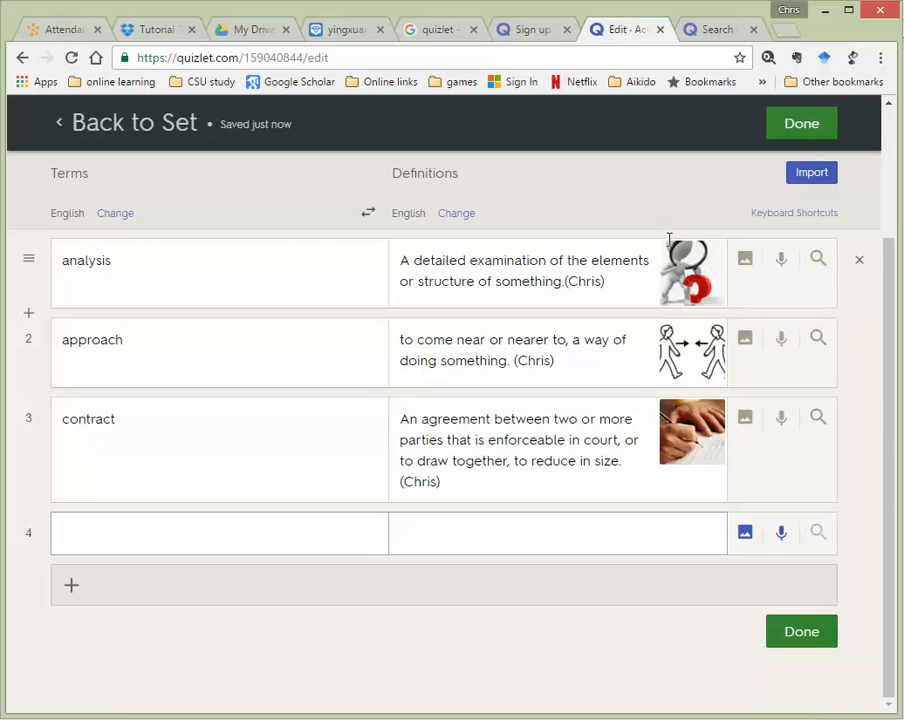
{"action": "left_click", "coordinate": [797, 126]}
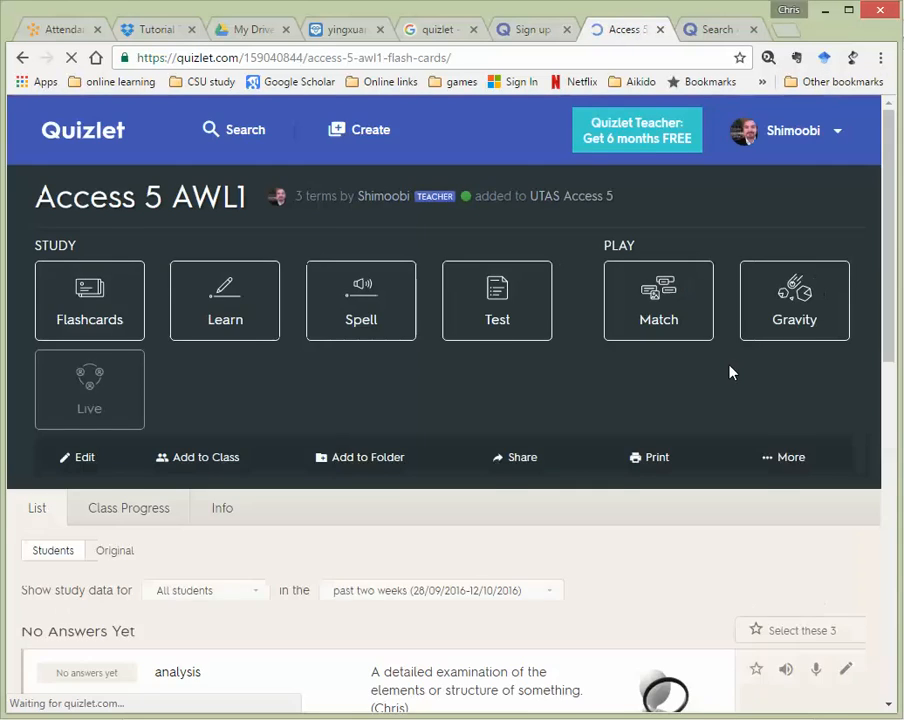
Go home, open the UTAS Access 5 class, and open its UTAS AWL Sublist 1 set
{"action": "scroll", "coordinate": [533, 374], "scroll_direction": "down", "scroll_amount": 1}
{"action": "scroll", "coordinate": [533, 374], "scroll_direction": "down", "scroll_amount": 5}
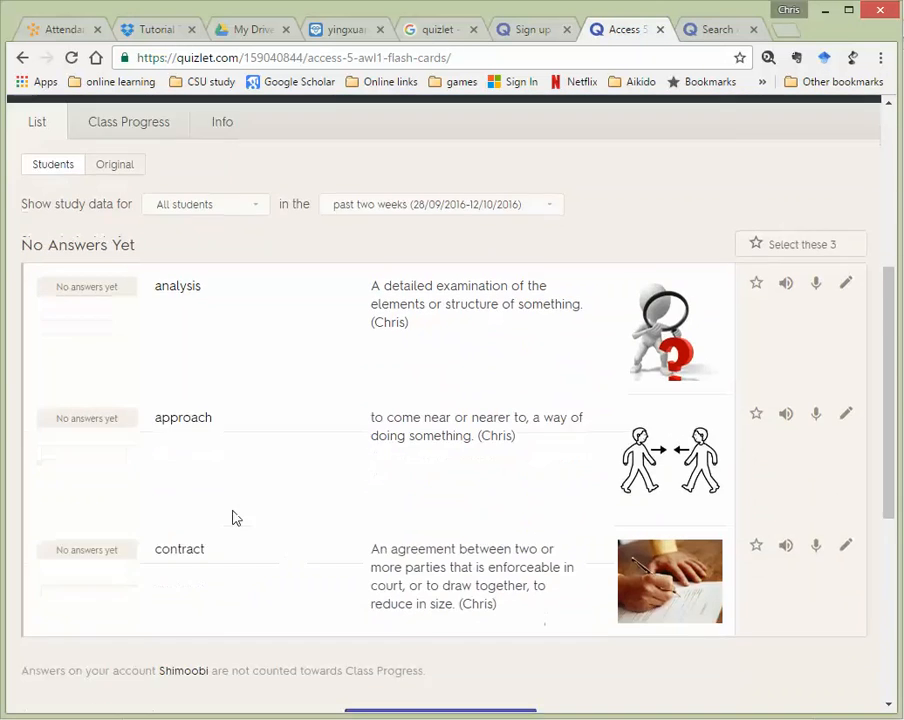
{"action": "scroll", "coordinate": [453, 477], "scroll_direction": "up", "scroll_amount": 4}
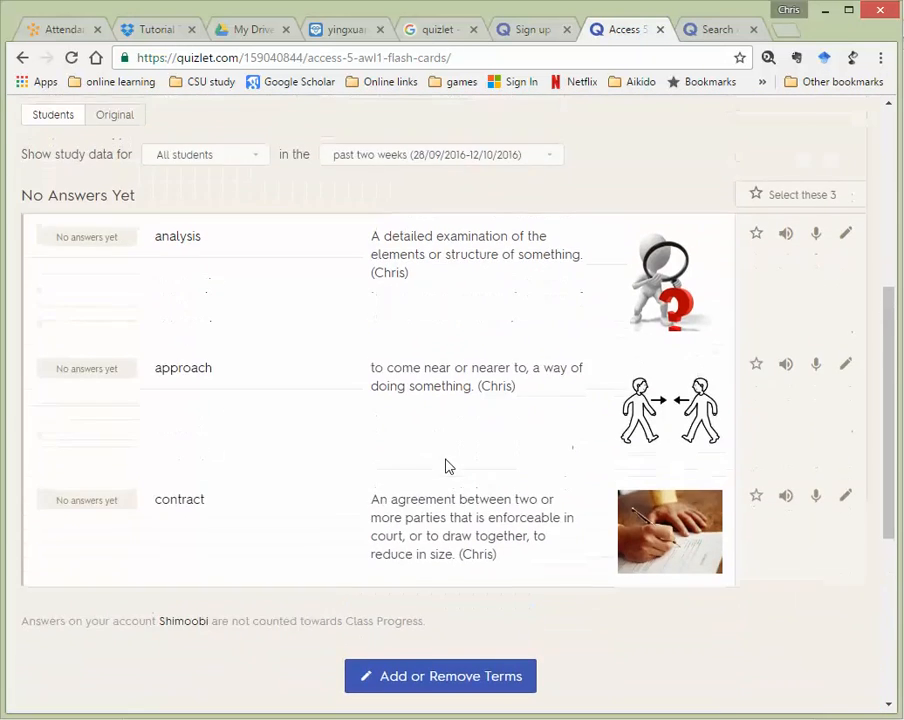
{"action": "scroll", "coordinate": [225, 300], "scroll_direction": "up", "scroll_amount": 2}
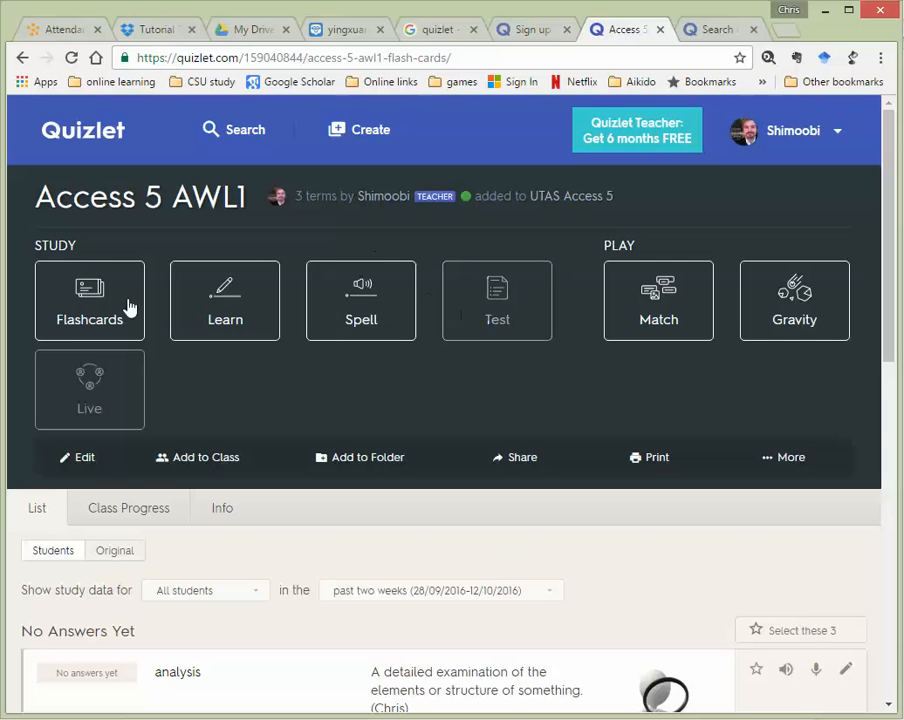
{"action": "left_click", "coordinate": [88, 153]}
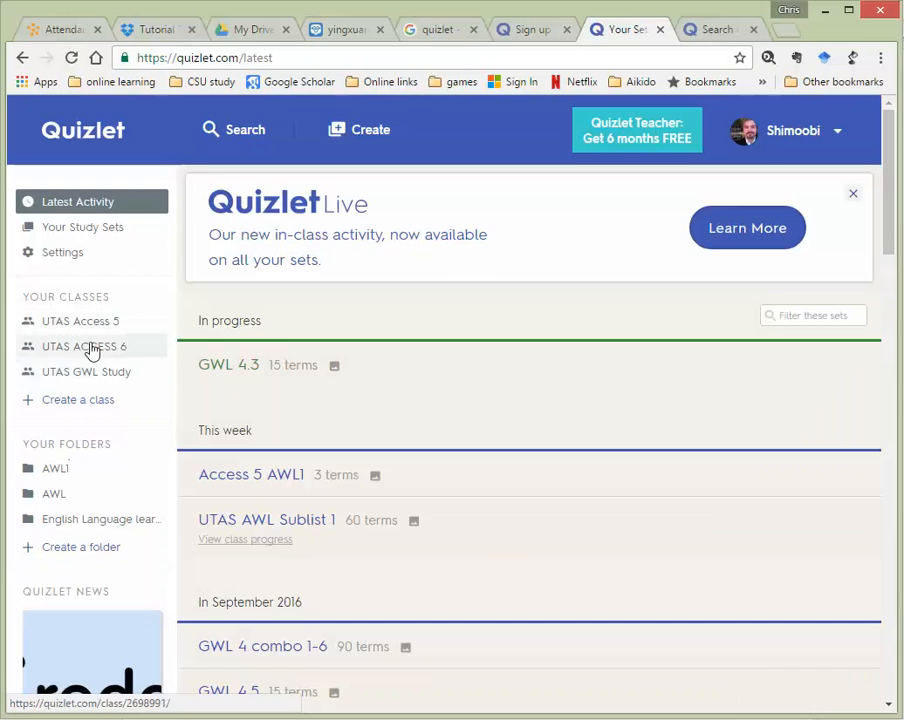
{"action": "left_click", "coordinate": [64, 323]}
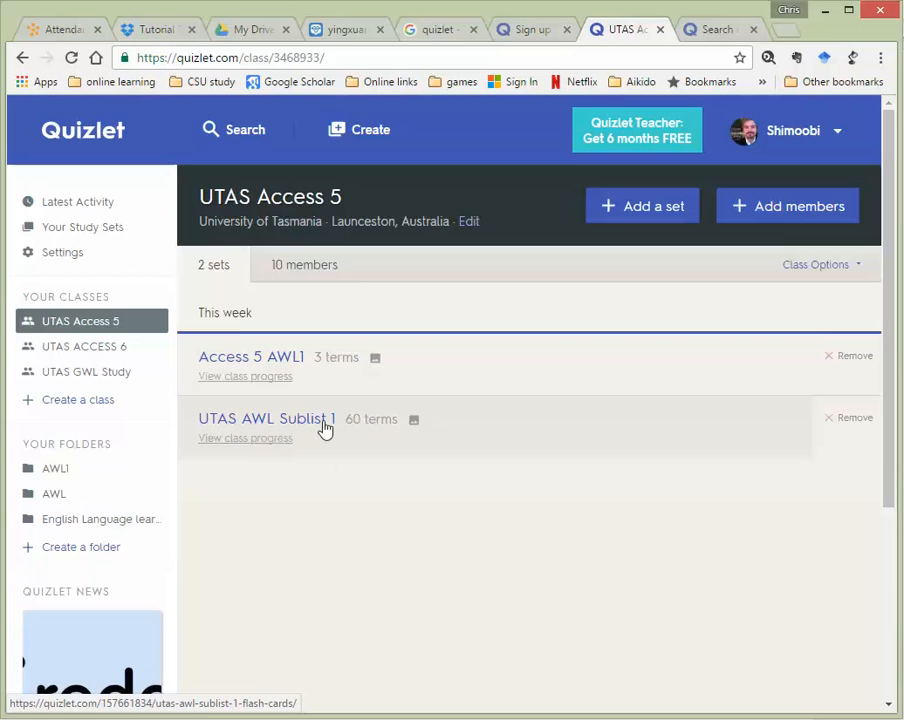
{"action": "left_click", "coordinate": [314, 422]}
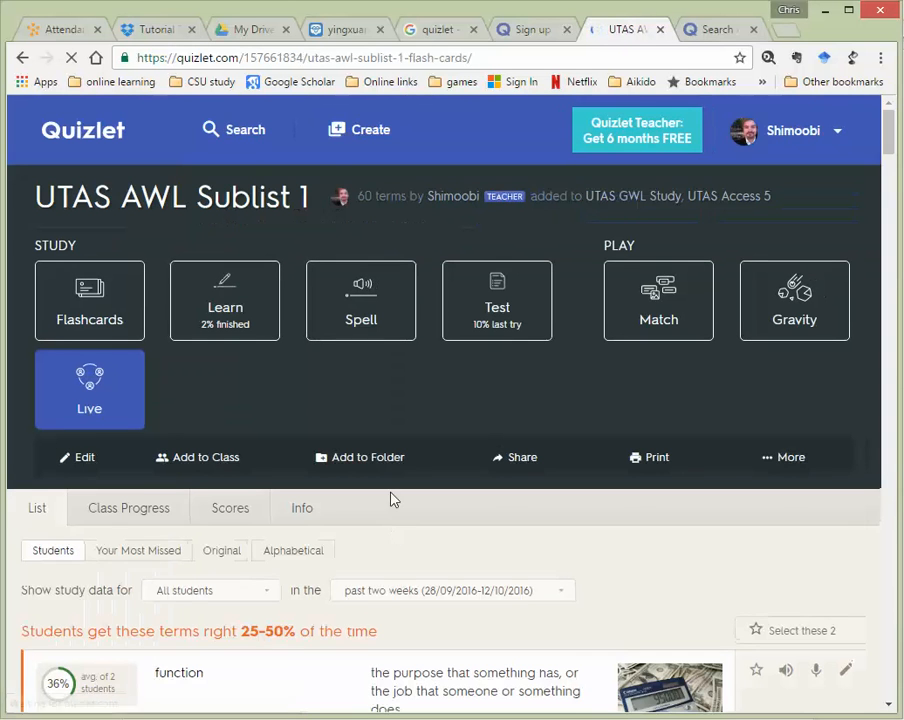
Open Test mode for the UTAS AWL Sublist 1 set from its Study section
{"action": "scroll", "coordinate": [460, 200], "scroll_direction": "down", "scroll_amount": 2}
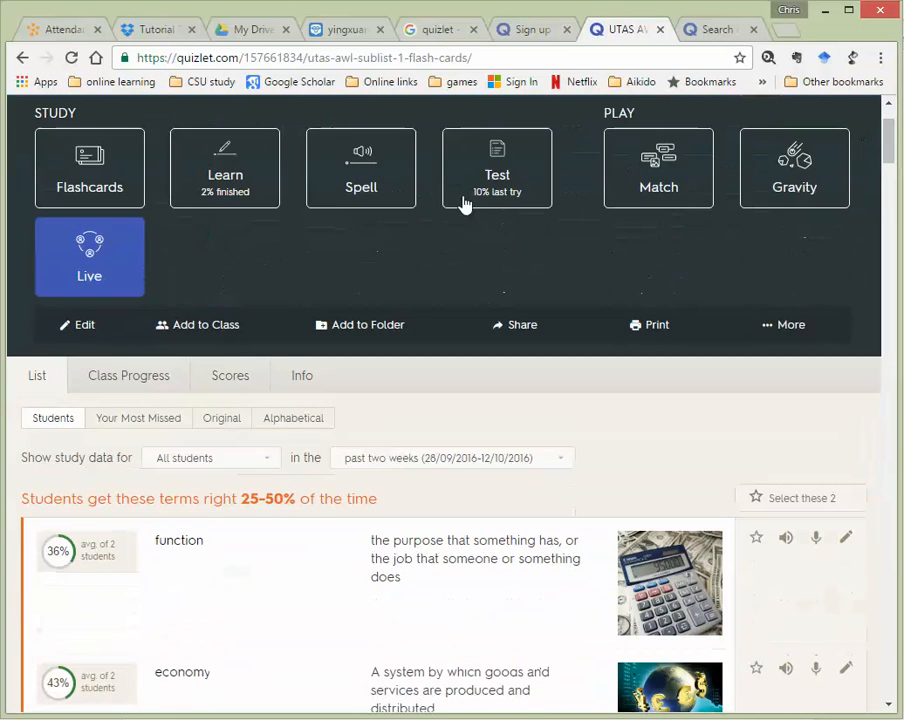
{"action": "left_click", "coordinate": [495, 173]}
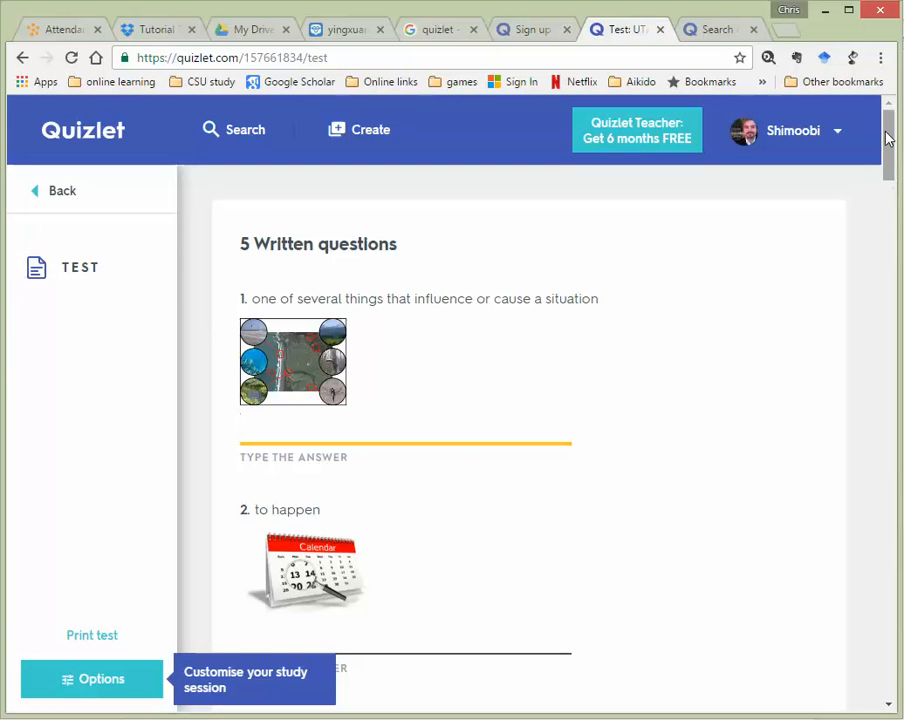
{"action": "mouse_move", "coordinate": [886, 132]}
{"action": "left_mouse_down"}
{"action": "mouse_move", "coordinate": [886, 147]}
{"action": "mouse_move", "coordinate": [886, 124]}
{"action": "mouse_move", "coordinate": [882, 150]}
{"action": "mouse_move", "coordinate": [882, 128]}
{"action": "left_mouse_up"}
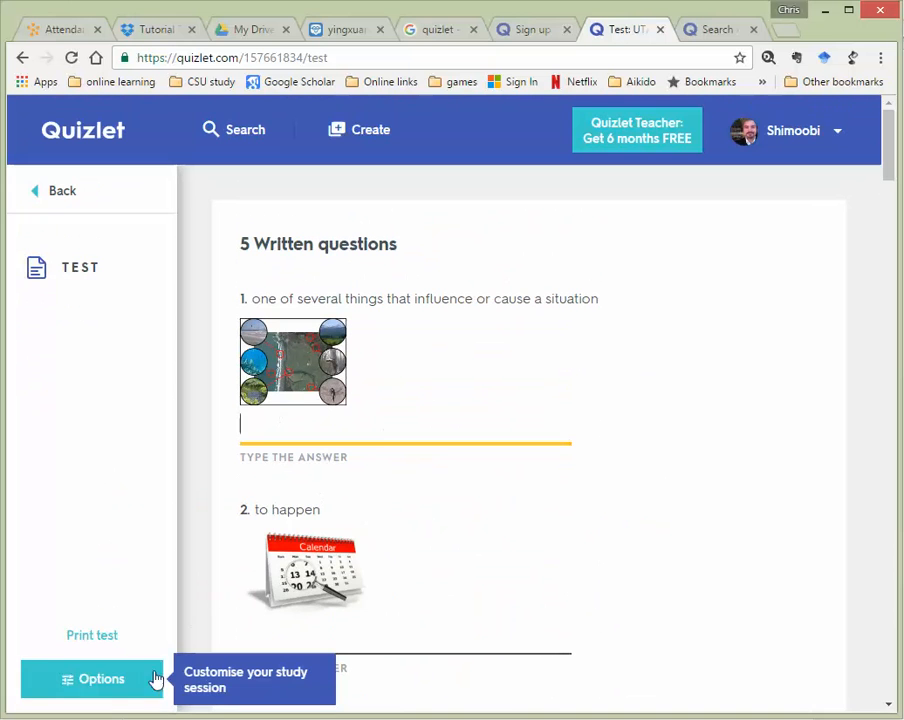
Turn off Multiple Choice and True/False question types, then regenerate the test
{"action": "left_click", "coordinate": [92, 677]}
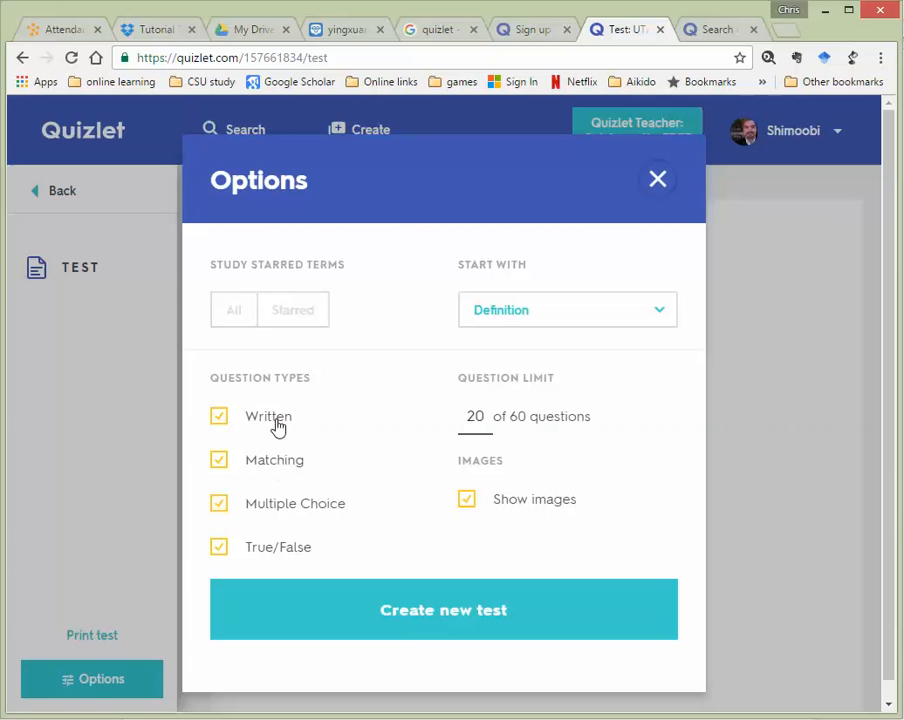
{"action": "left_click", "coordinate": [218, 505]}
{"action": "left_click", "coordinate": [218, 548]}
{"action": "left_click", "coordinate": [445, 625]}
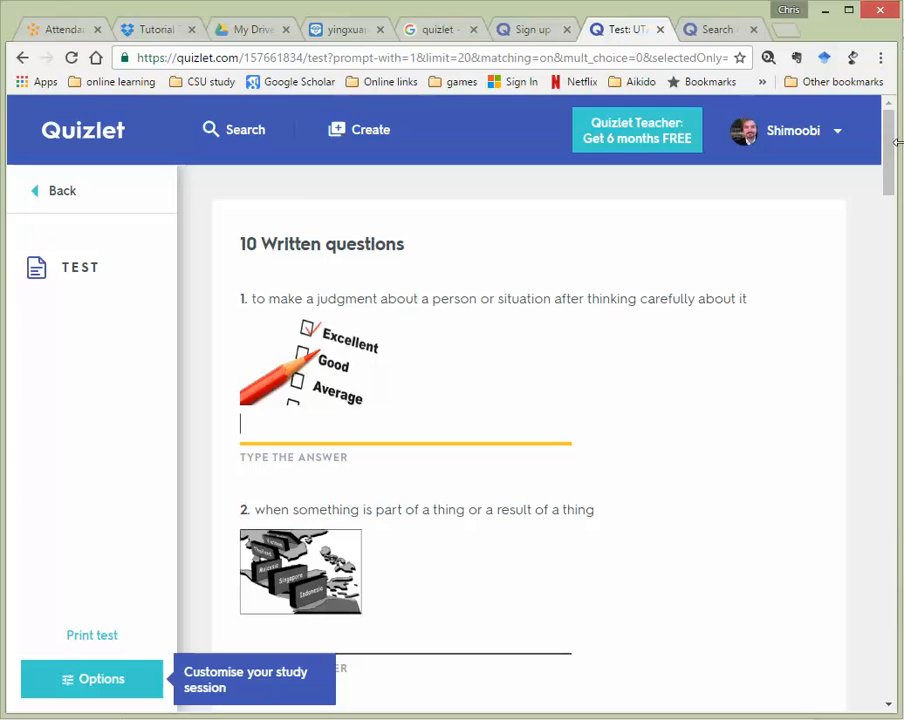
Enter placeholder answers in written questions 1 and 2
{"action": "scroll", "coordinate": [458, 203], "scroll_direction": "down", "scroll_amount": 2}
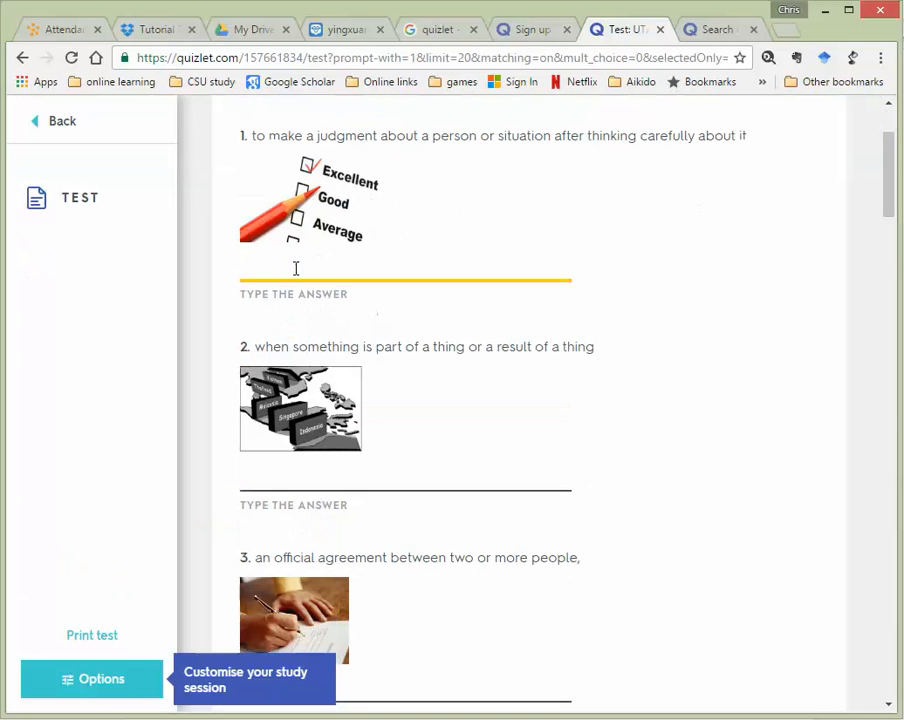
{"action": "type", "text": "fkhasdhf;"}
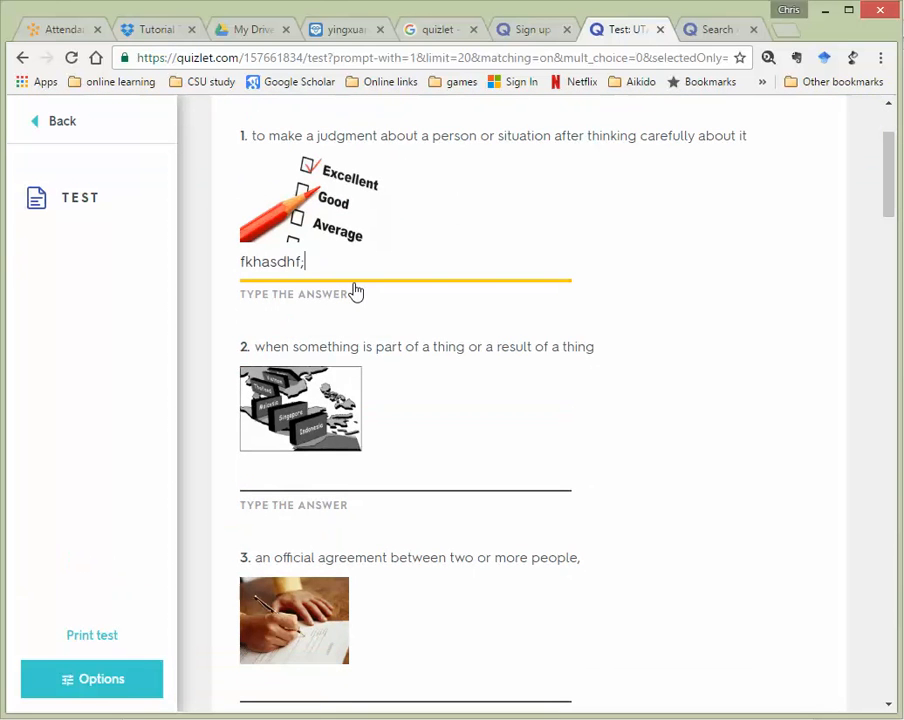
{"action": "scroll", "coordinate": [280, 294], "scroll_direction": "down", "scroll_amount": 2}
{"action": "left_click", "coordinate": [300, 297]}
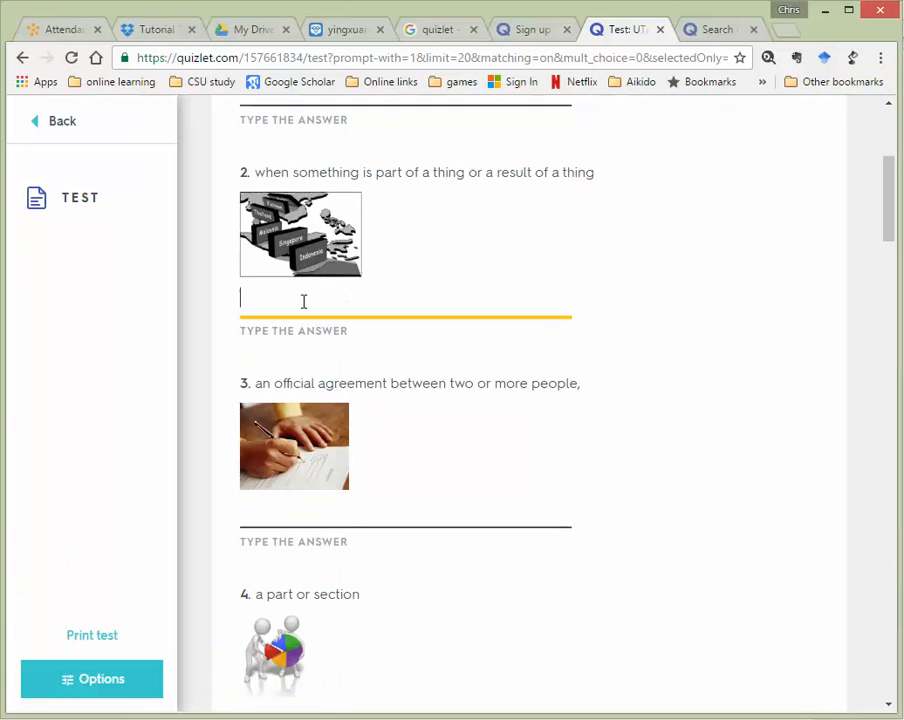
{"action": "type", "text": "dfksadfkjb"}
Match create to a, factor to b and similar to d in the matching section
{"action": "scroll", "coordinate": [404, 367], "scroll_direction": "down", "scroll_amount": 10}
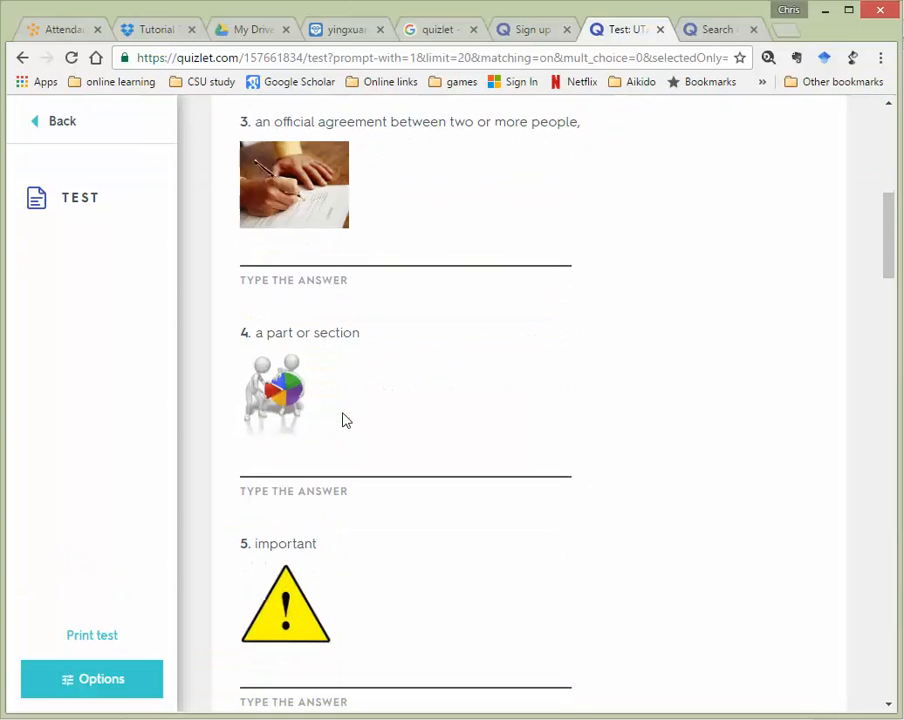
{"action": "scroll", "coordinate": [304, 388], "scroll_direction": "down", "scroll_amount": 8}
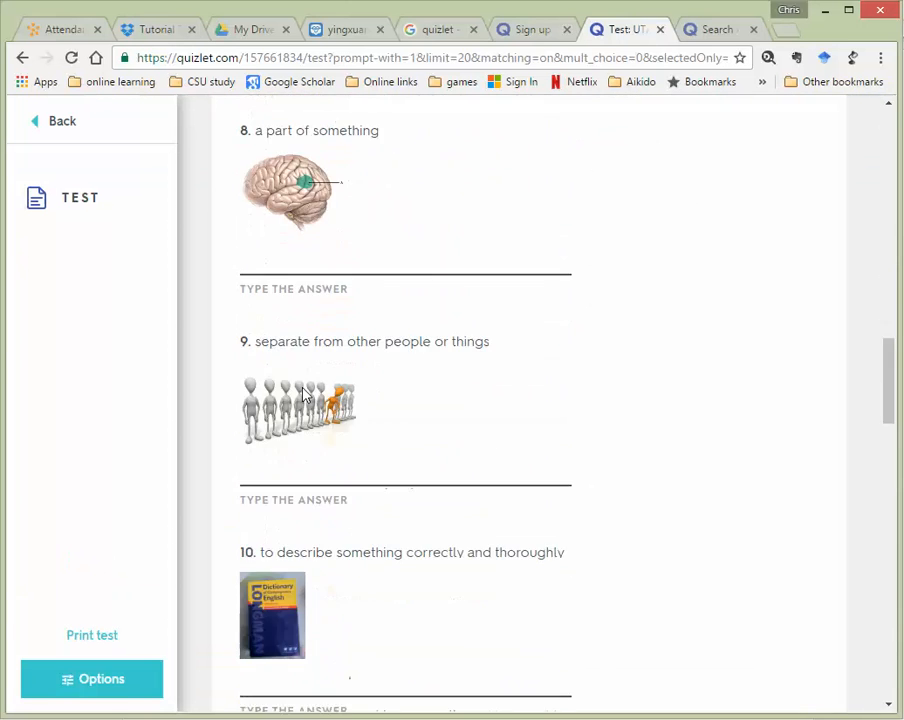
{"action": "scroll", "coordinate": [296, 367], "scroll_direction": "down", "scroll_amount": 2}
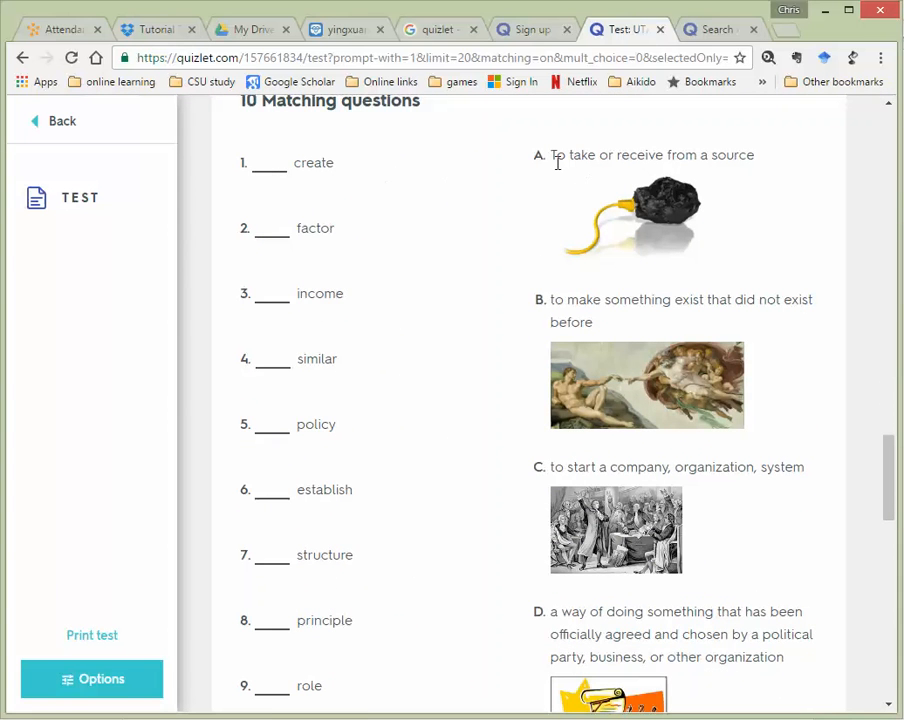
{"action": "left_click", "coordinate": [285, 166]}
{"action": "type", "text": "a"}
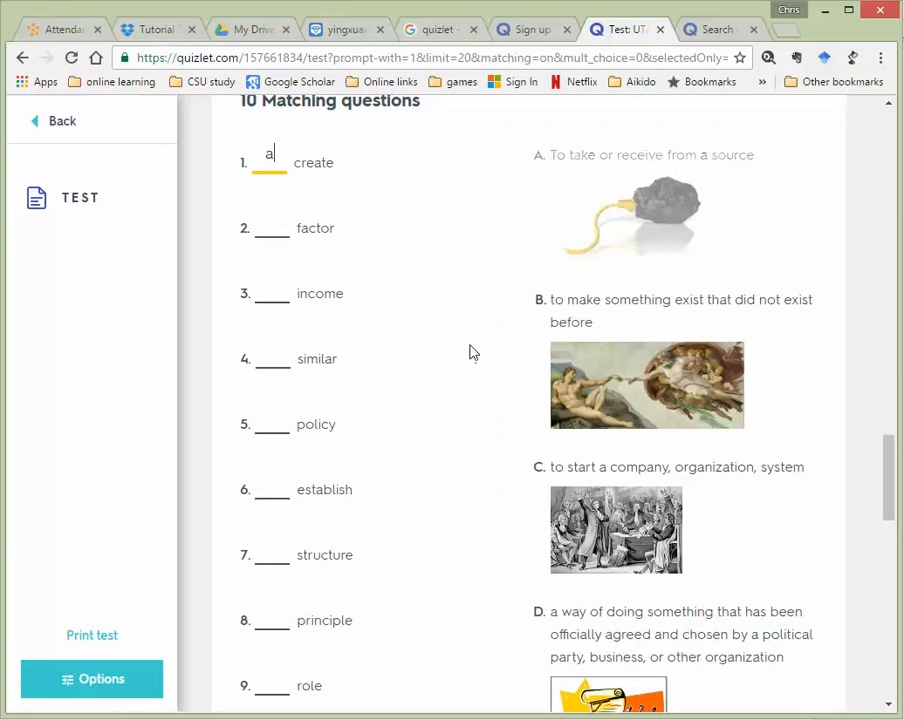
{"action": "left_click", "coordinate": [268, 221]}
{"action": "type", "text": "b"}
{"action": "left_click", "coordinate": [274, 358]}
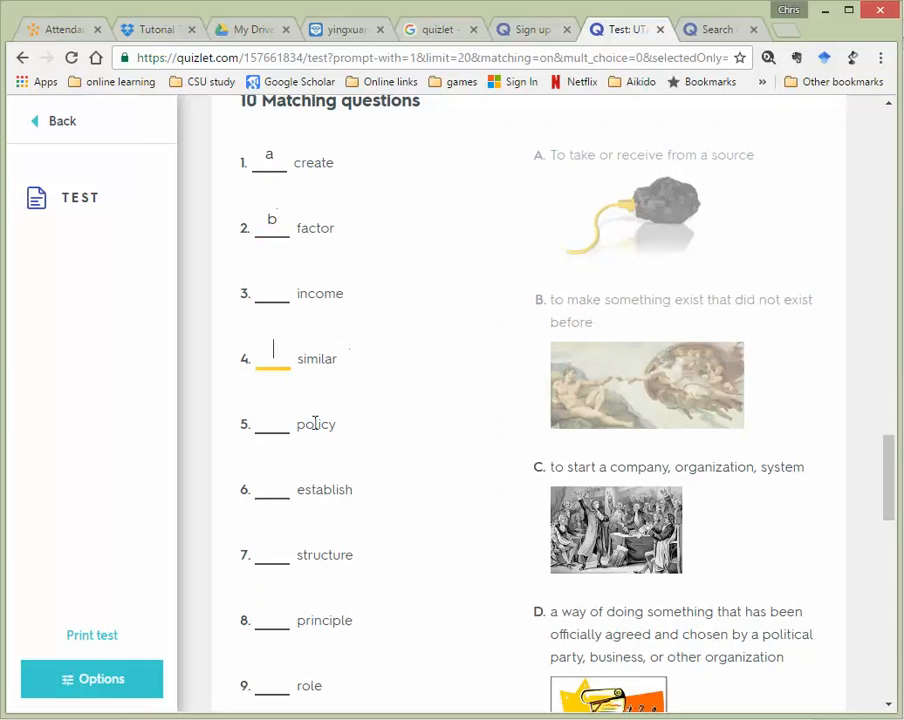
{"action": "type", "text": "d"}
Review the answers and submit the test with Check answers
{"action": "scroll", "coordinate": [632, 332], "scroll_direction": "down", "scroll_amount": 3}
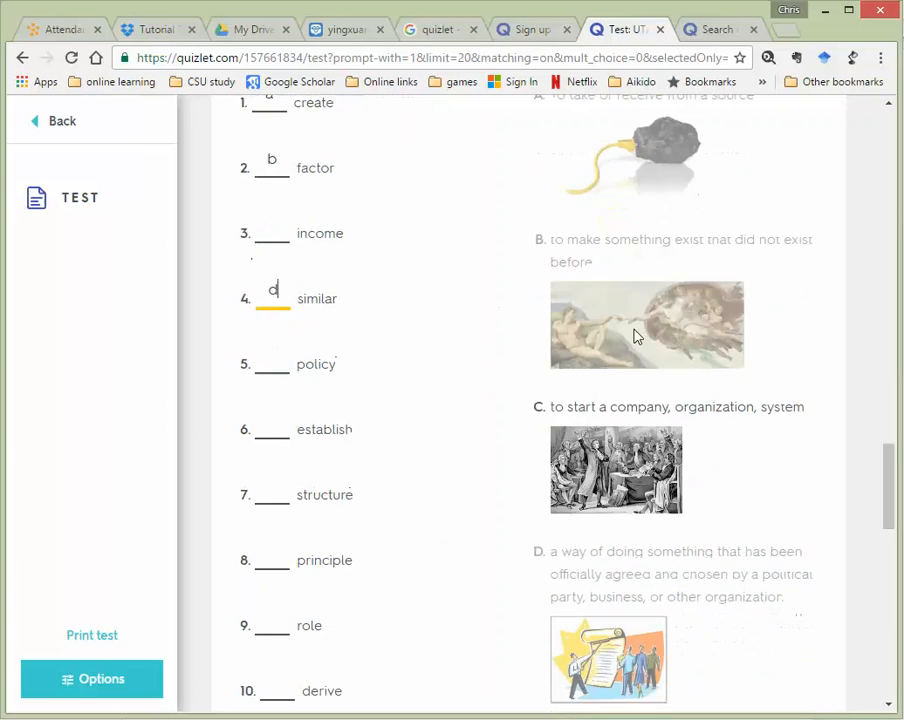
{"action": "scroll", "coordinate": [598, 380], "scroll_direction": "down", "scroll_amount": 10}
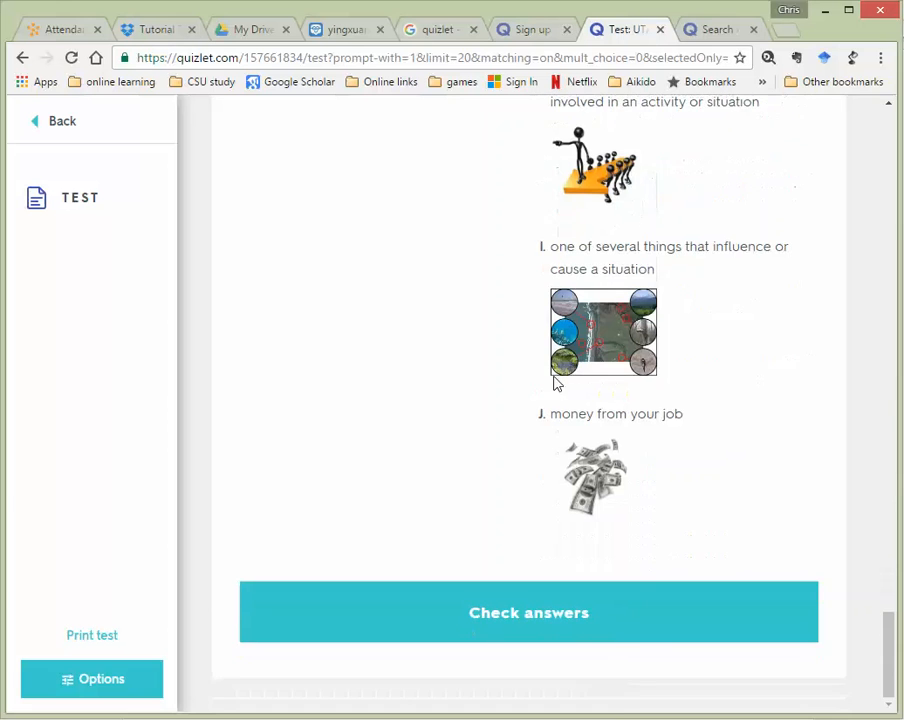
{"action": "scroll", "coordinate": [550, 378], "scroll_direction": "up", "scroll_amount": 5}
{"action": "scroll", "coordinate": [549, 392], "scroll_direction": "up", "scroll_amount": 15}
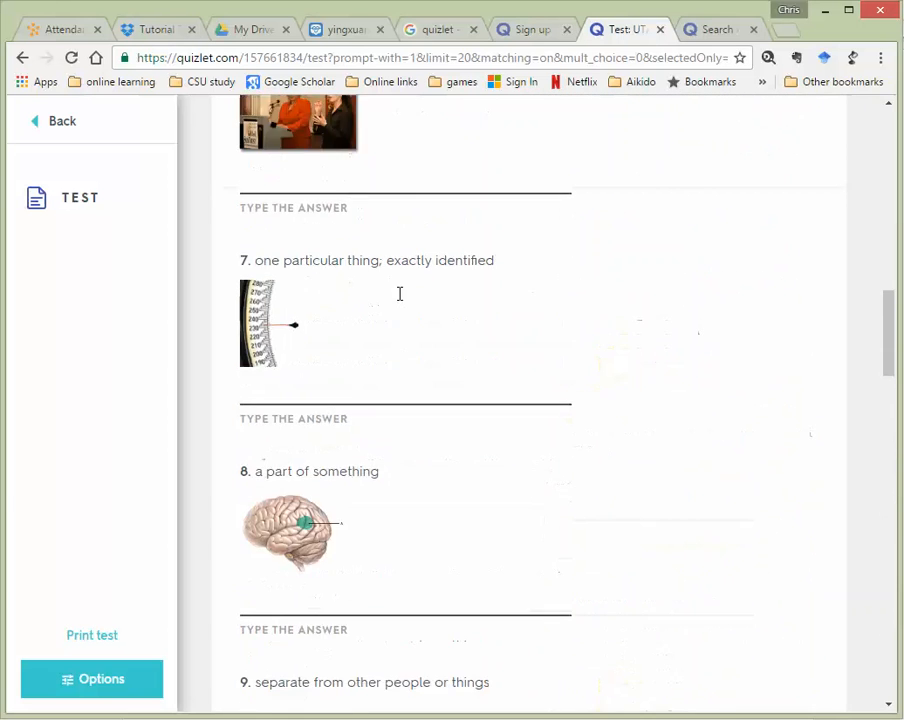
{"action": "scroll", "coordinate": [392, 292], "scroll_direction": "up", "scroll_amount": 5}
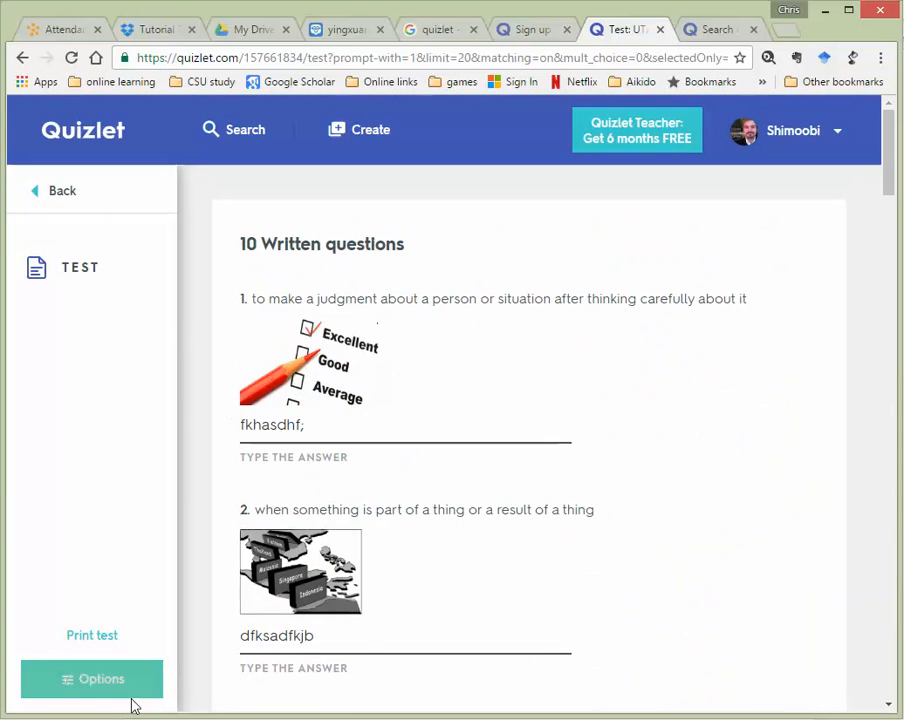
{"action": "scroll", "coordinate": [466, 474], "scroll_direction": "down", "scroll_amount": 12}
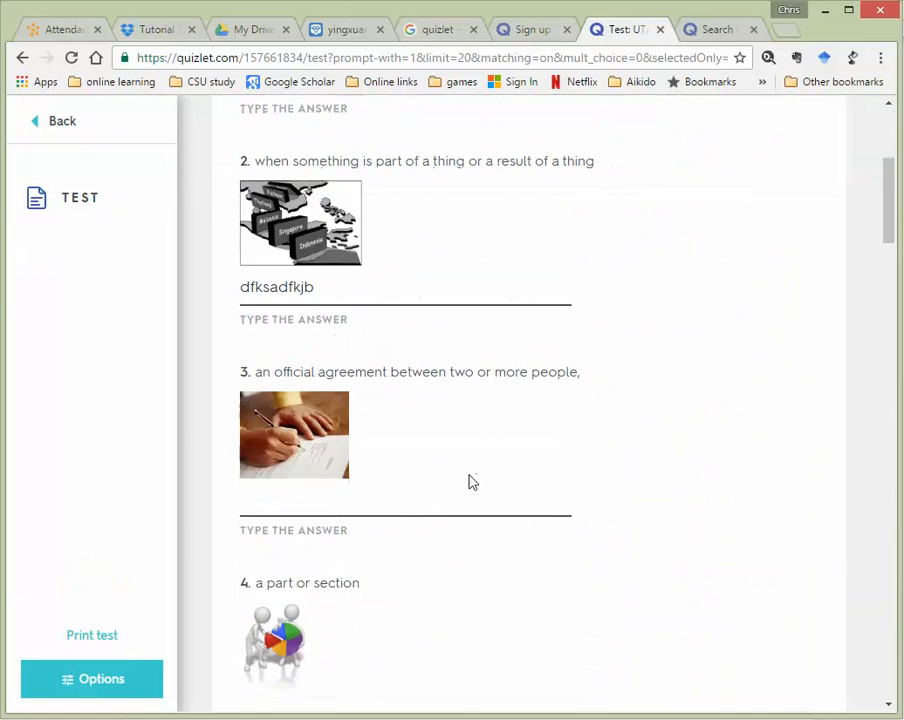
{"action": "scroll", "coordinate": [477, 512], "scroll_direction": "down", "scroll_amount": 20}
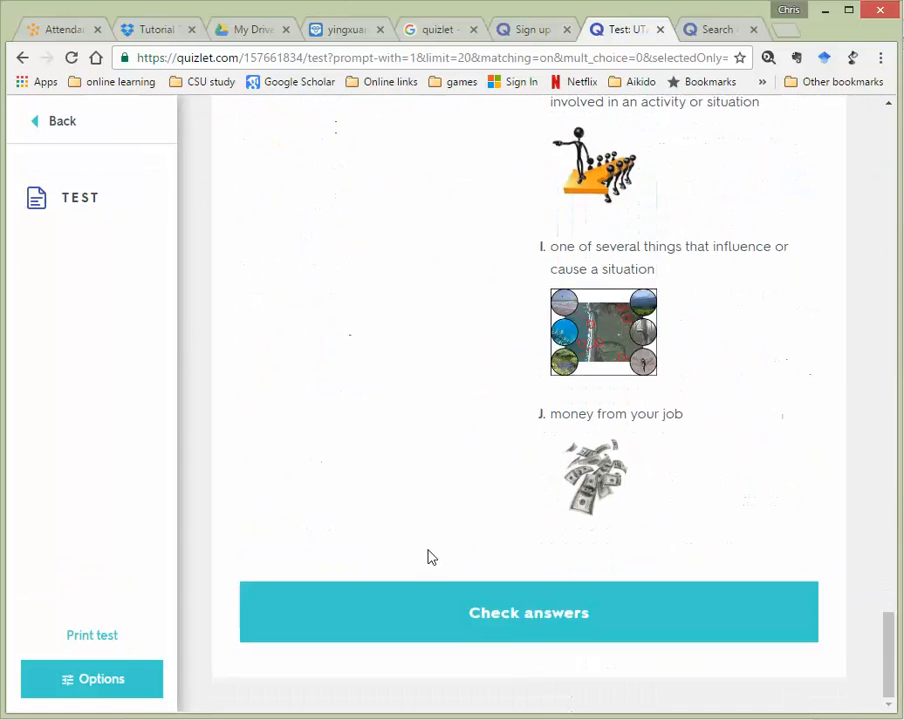
{"action": "left_click", "coordinate": [538, 613]}
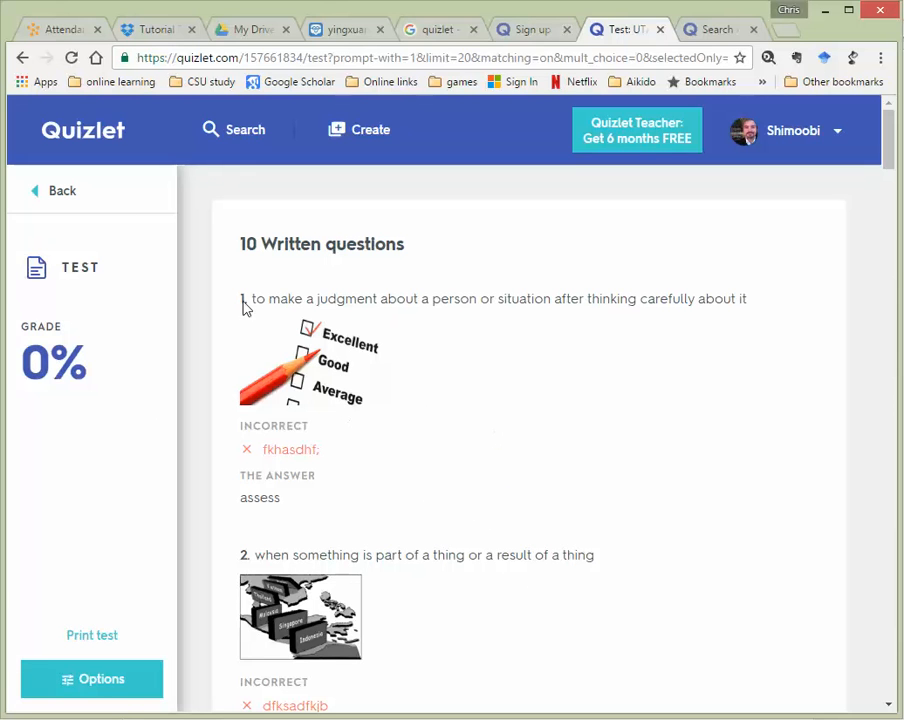
Minimise the browser showing the 0% graded test results
{"action": "left_click", "coordinate": [825, 14]}
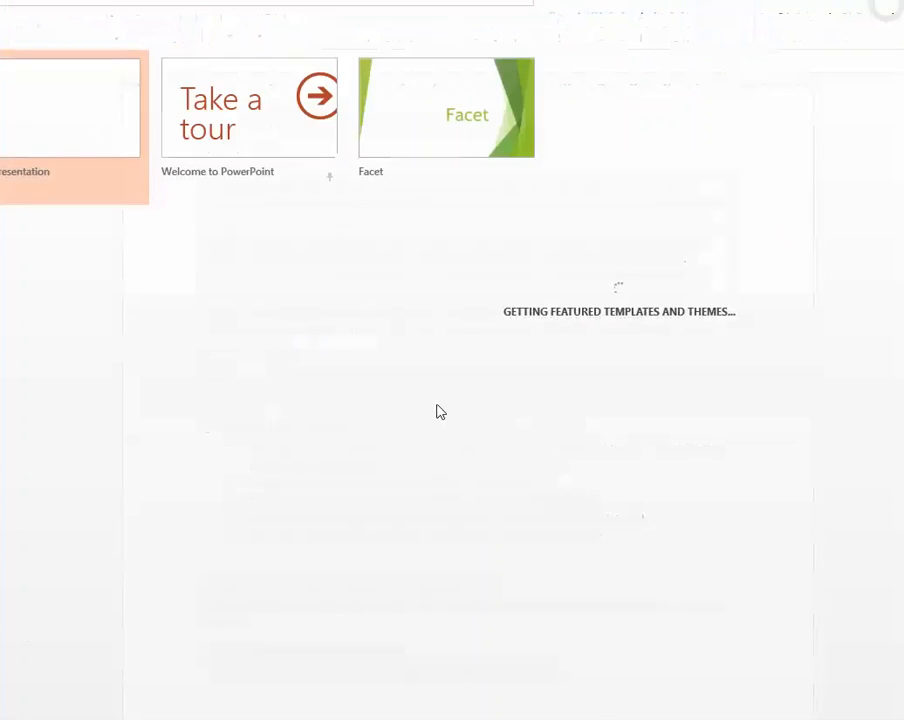
Create a blank presentation, paste the graded test screenshot as a picture, and reposition it
{"action": "left_click", "coordinate": [126, 132]}
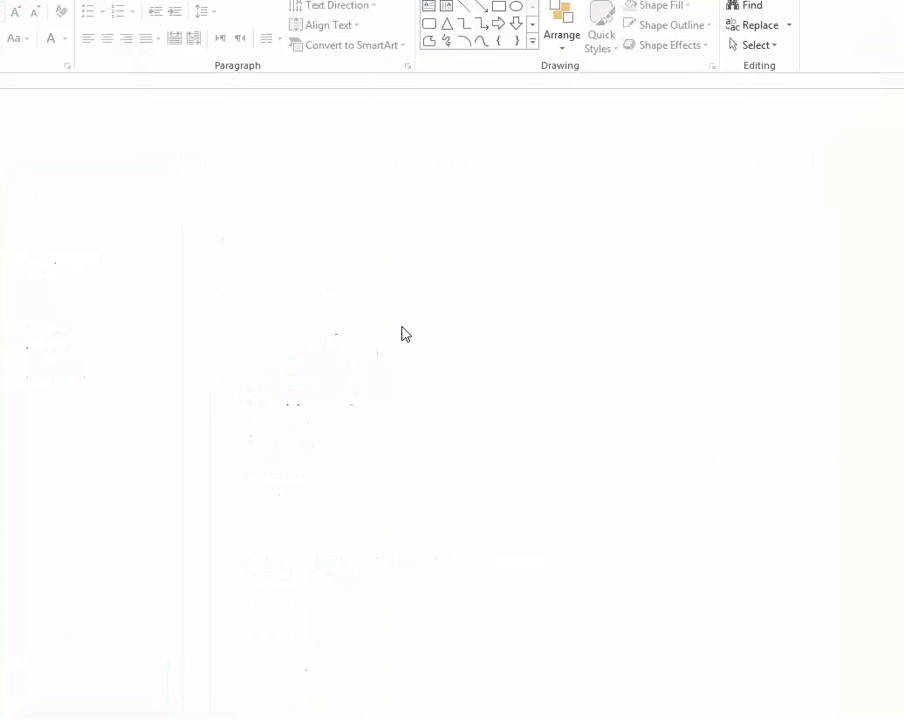
{"action": "right_click", "coordinate": [327, 262]}
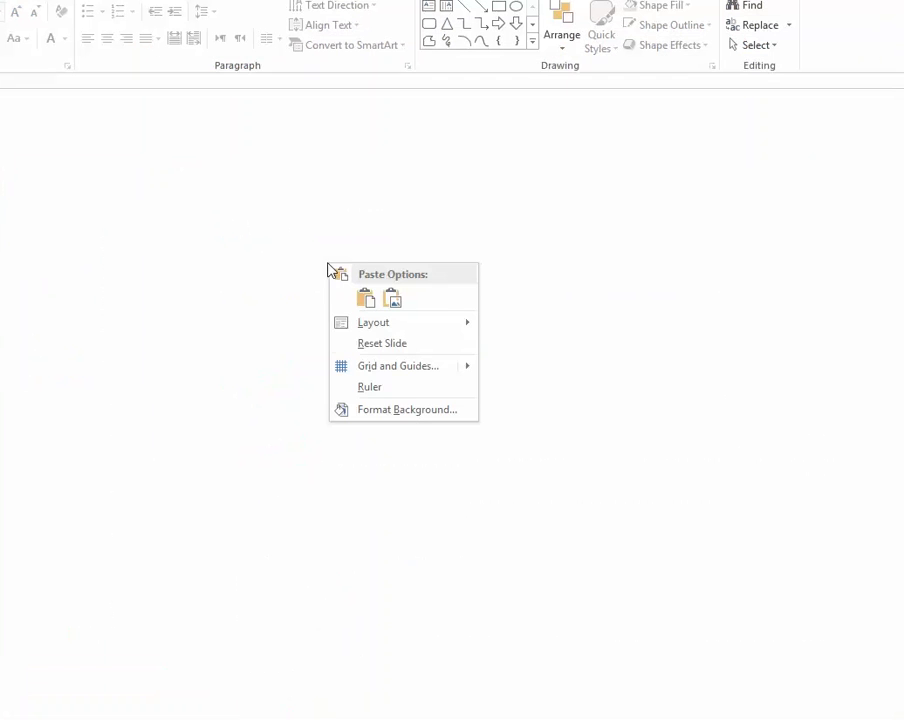
{"action": "left_click", "coordinate": [390, 300]}
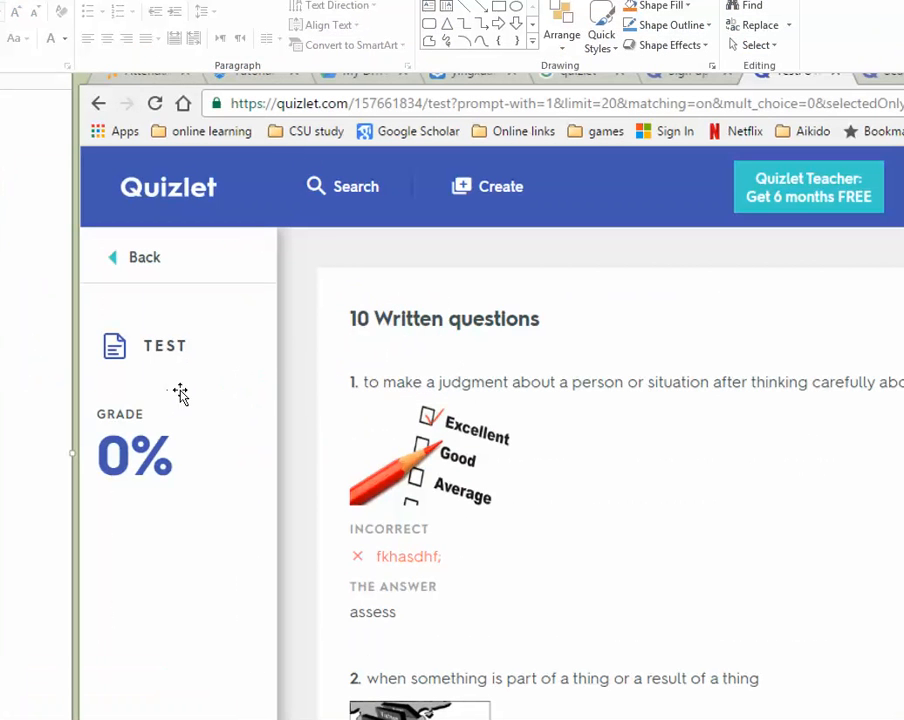
{"action": "left_click_drag", "start_coordinate": [206, 320], "coordinate": [180, 369]}
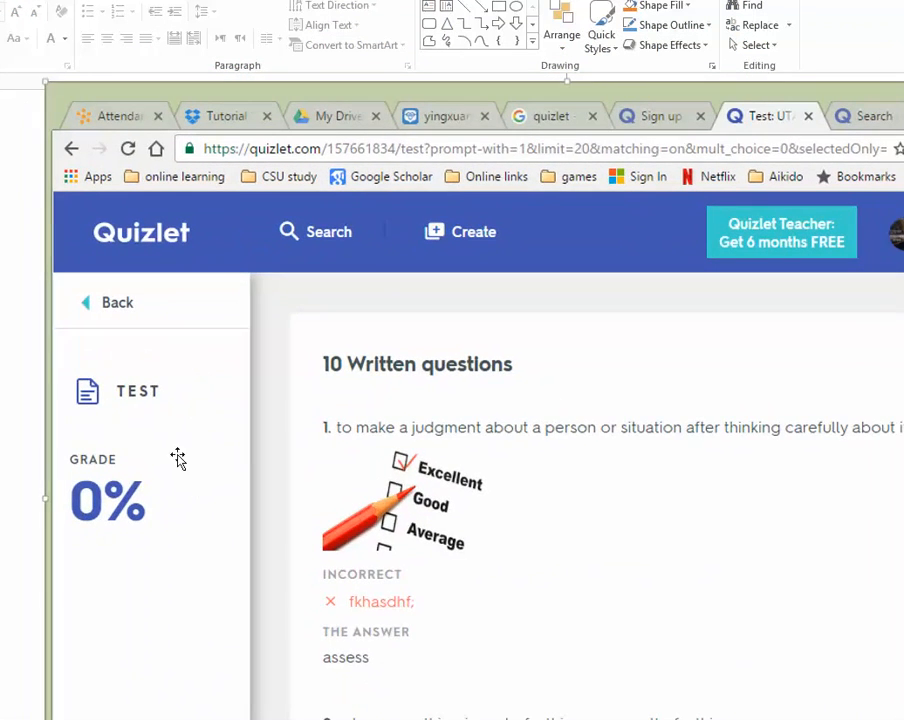
Save the slide picture to the Desktop as PNG 'Picture1', then nudge it right on the slide
{"action": "right_click", "coordinate": [165, 351]}
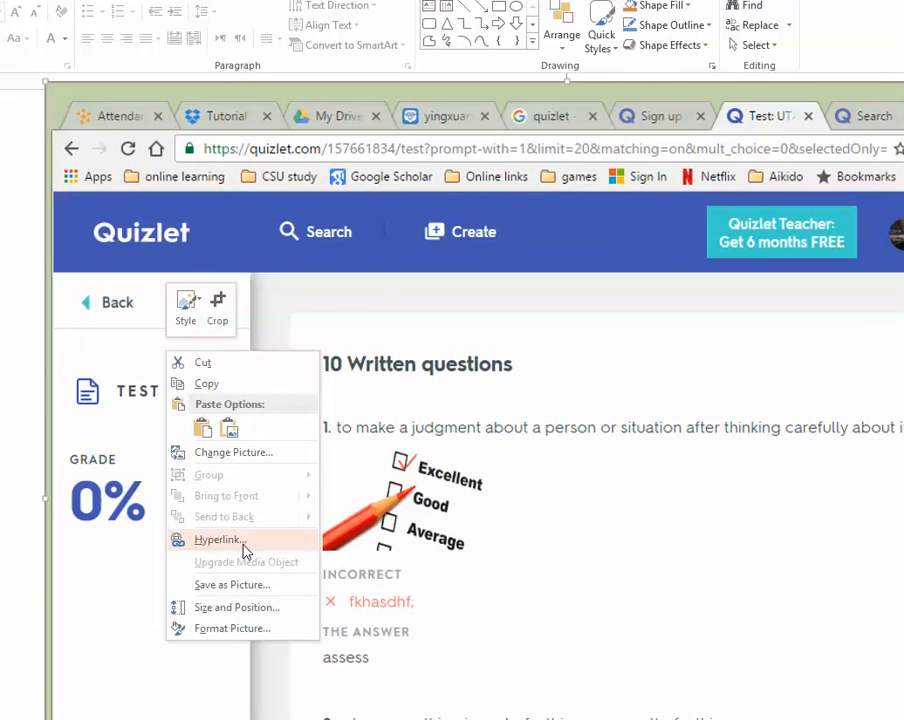
{"action": "left_click", "coordinate": [234, 584]}
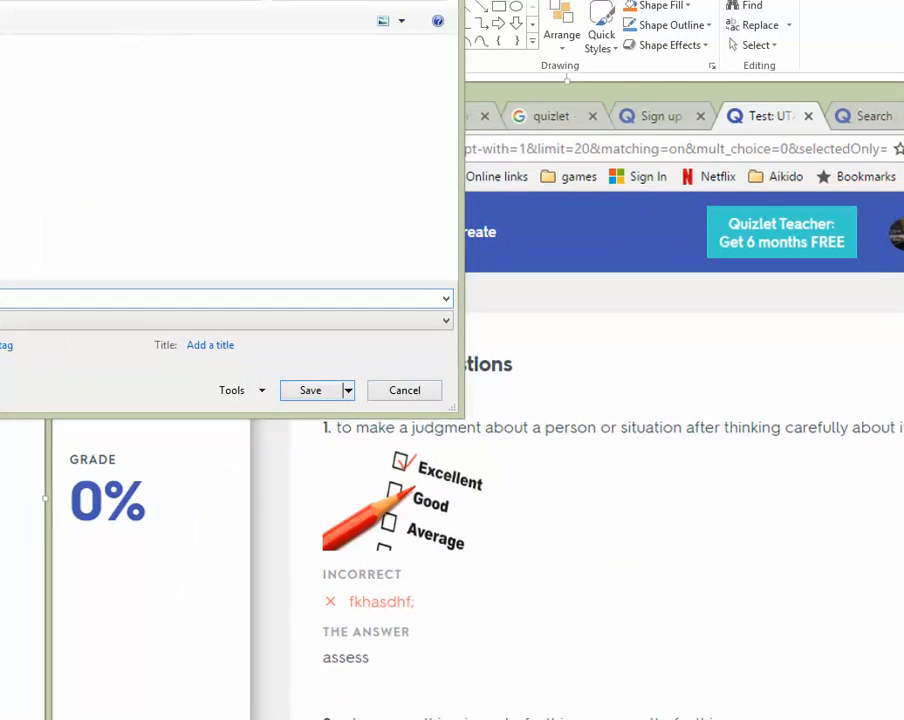
{"action": "left_click_drag", "start_coordinate": [120, 0], "coordinate": [546, 166]}
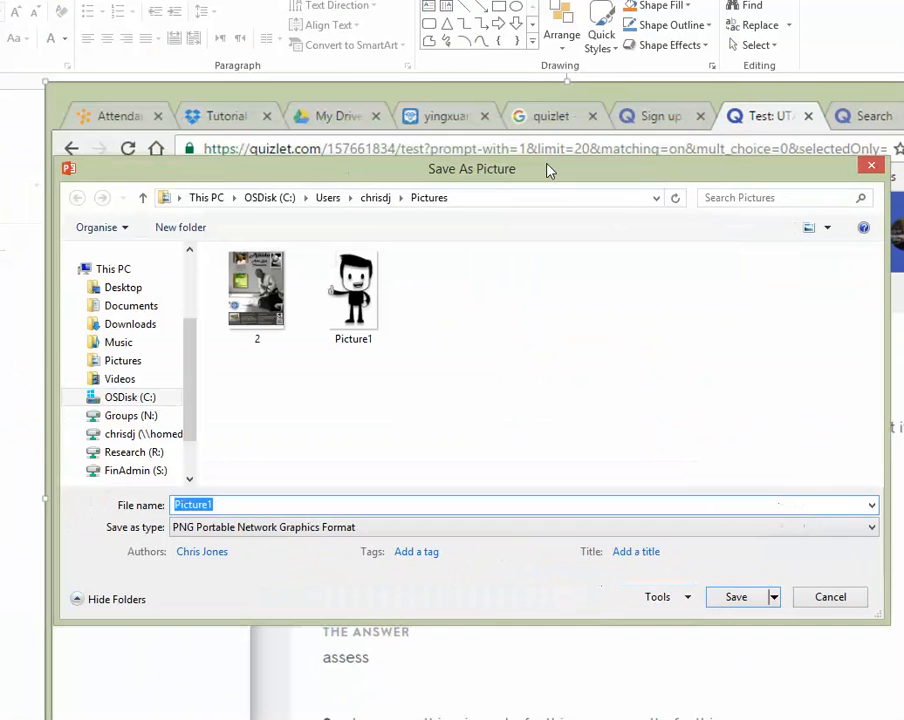
{"action": "left_click", "coordinate": [148, 306]}
{"action": "left_click", "coordinate": [142, 292]}
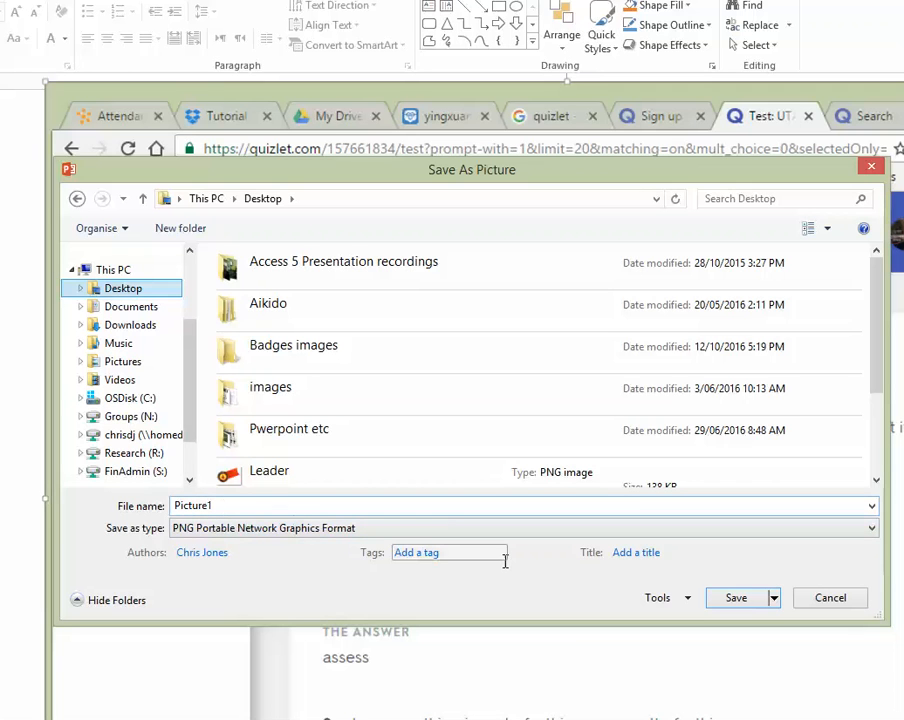
{"action": "left_click", "coordinate": [729, 602]}
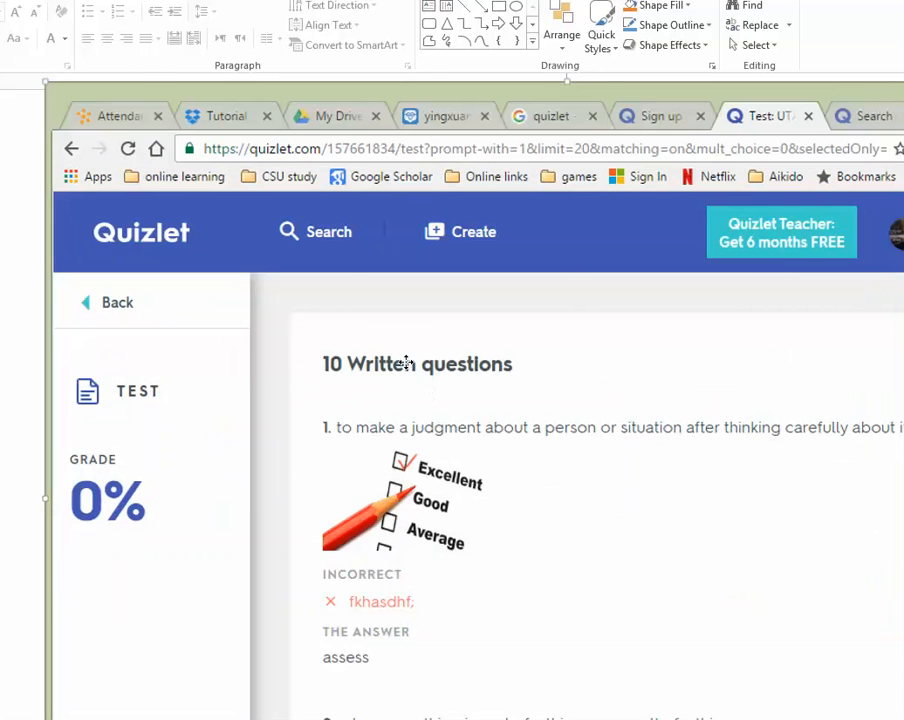
{"action": "left_click_drag", "start_coordinate": [408, 364], "coordinate": [369, 397]}
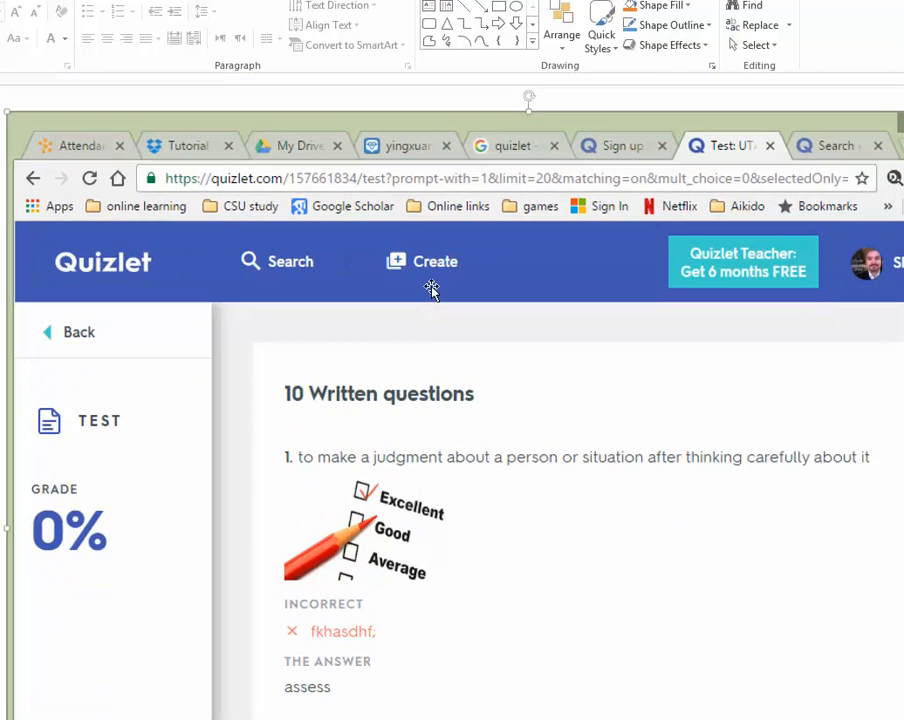